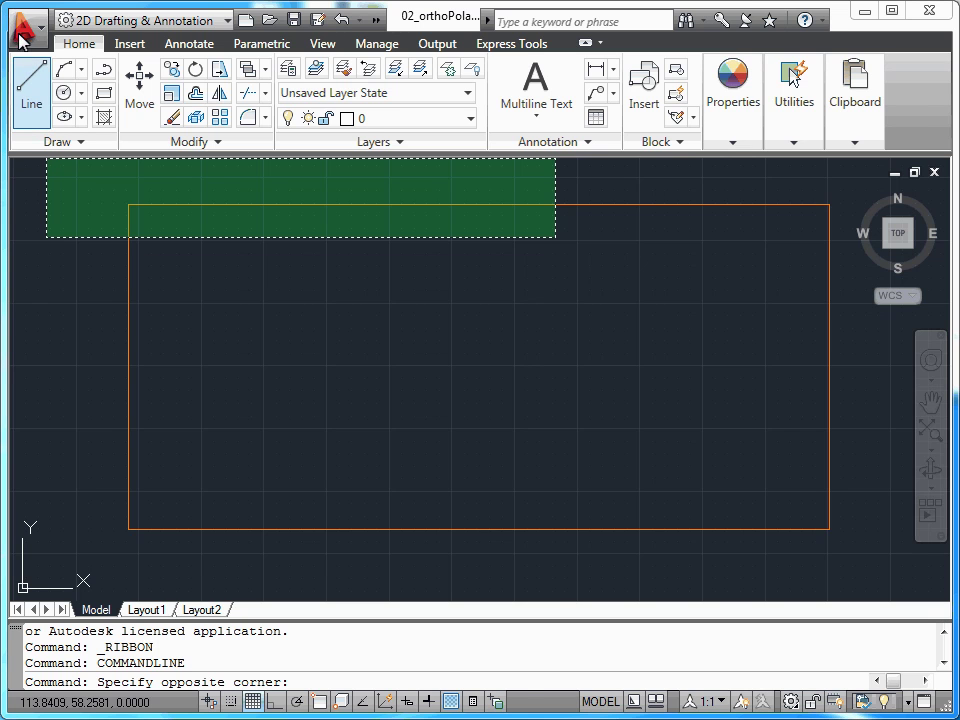
Cancel the pending selection window and start the Line command
left_click(27, 110)
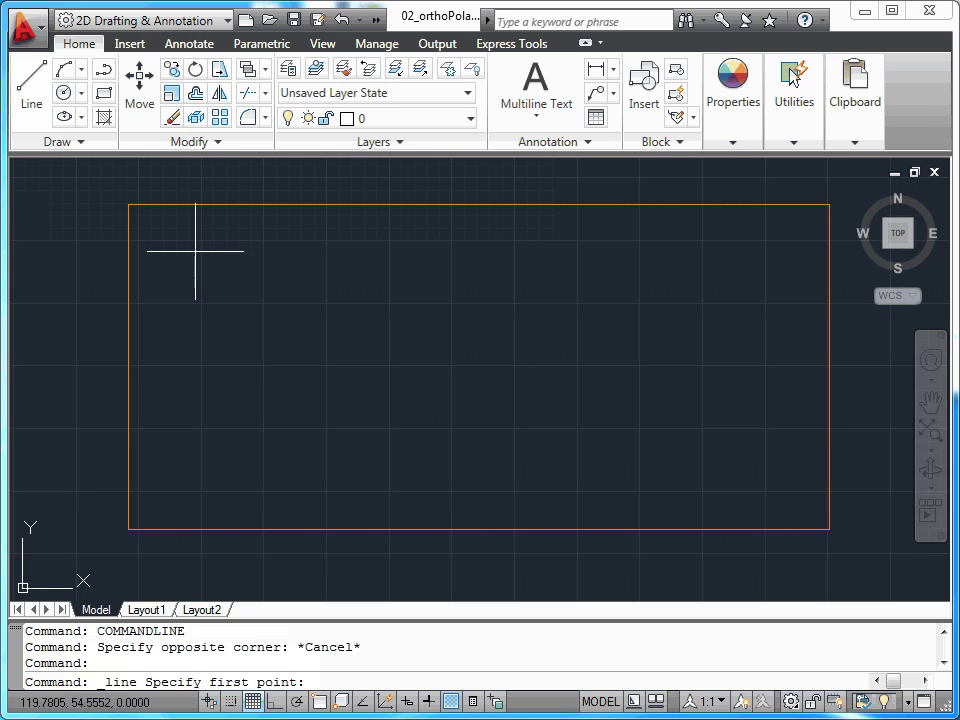
With Ortho on, draw a closed 5 by 5 square near the upper left
left_click(195, 251)
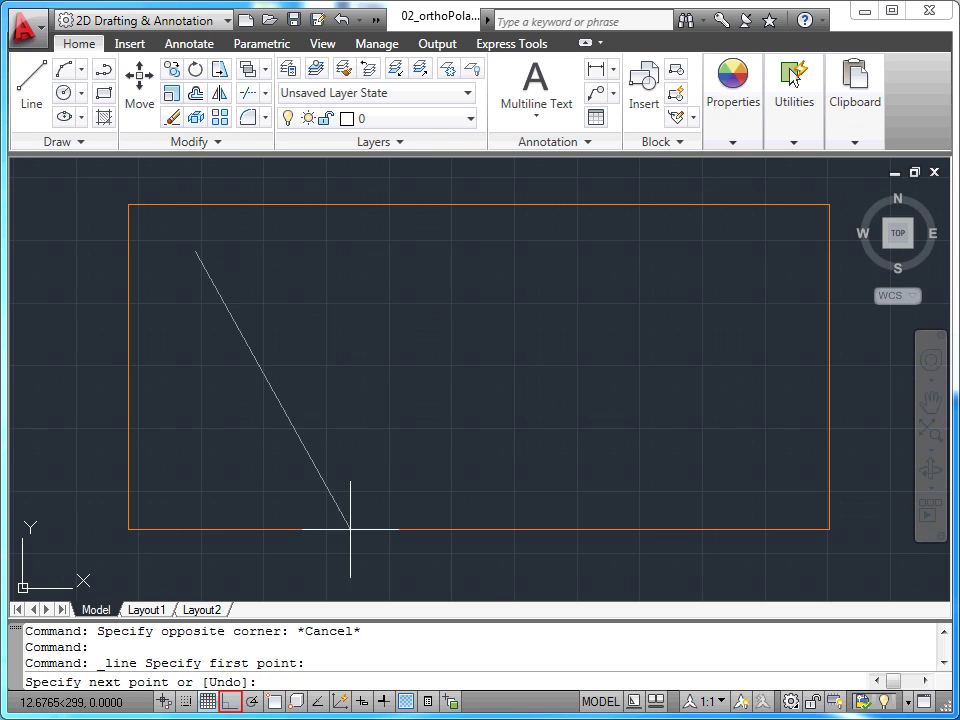
left_click(231, 701)
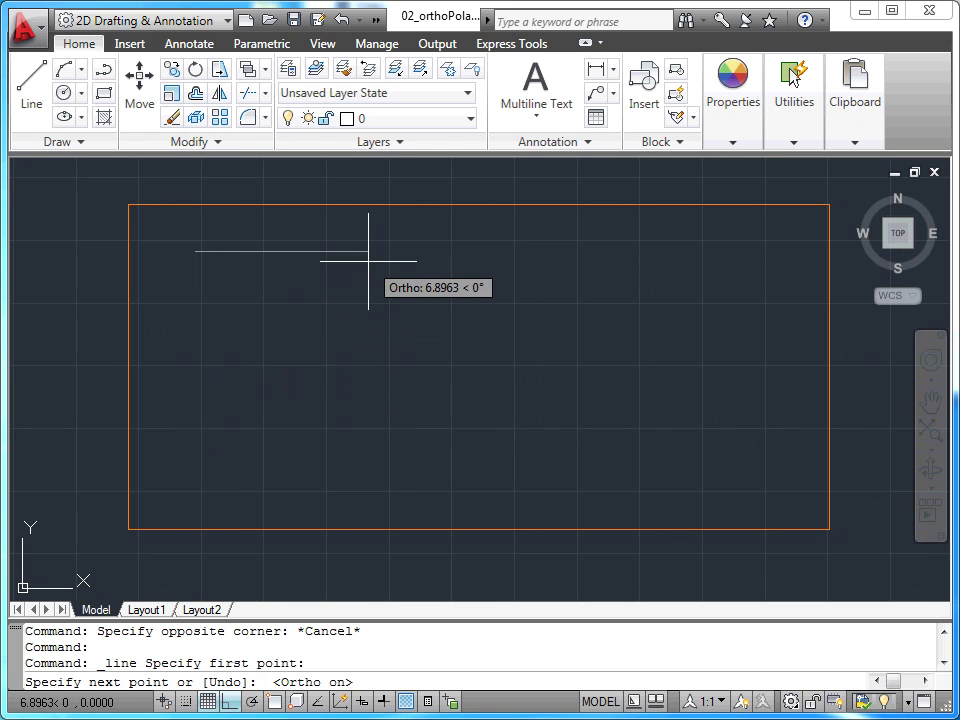
type("5")
key("Return")
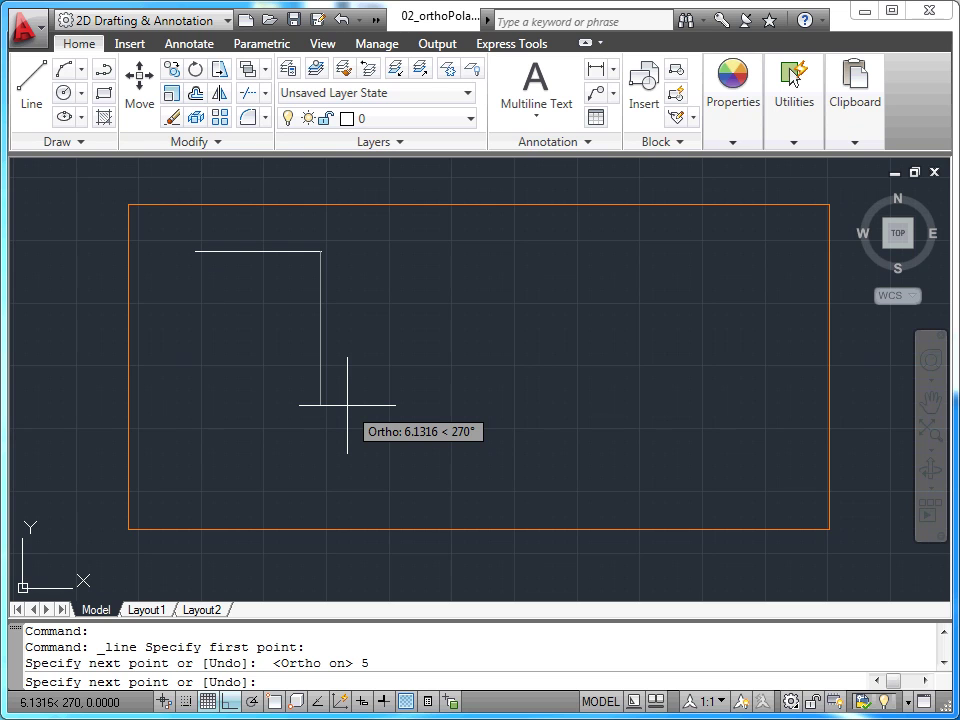
type("5")
key("Return")
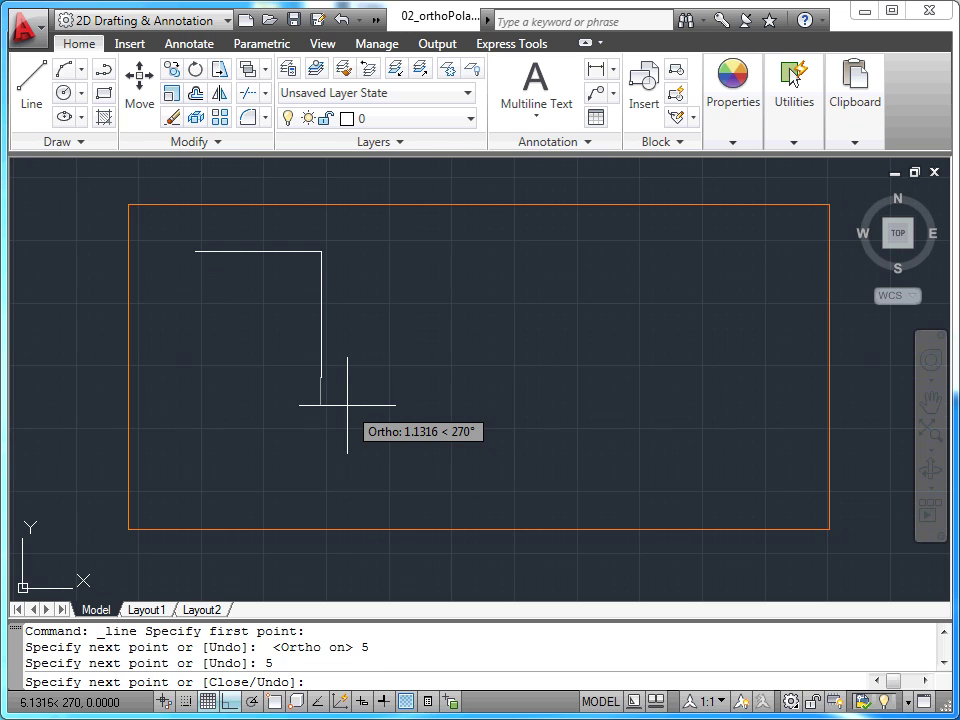
type("5")
key("Return")
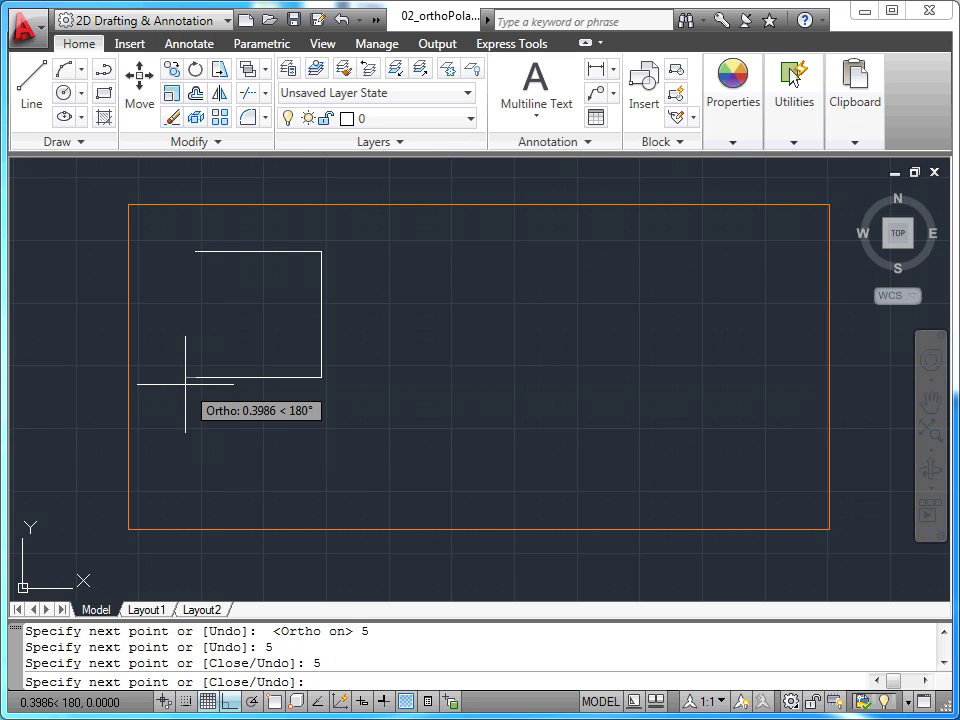
right_click(188, 386)
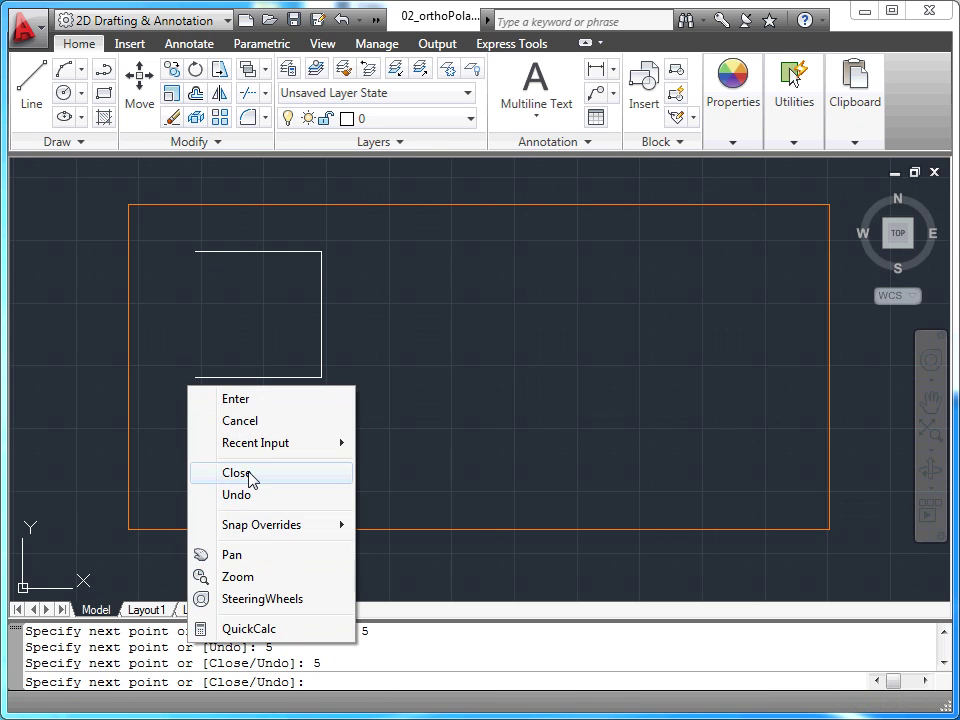
left_click(249, 481)
Pan to the magenta L-shape and start a line at the copy's first corner
middle_click_drag(704, 377, 316, 372)
mouse_move(681, 369)
middle_mouse_down()
mouse_move(322, 368)
mouse_move(341, 375)
mouse_move(291, 377)
middle_mouse_up()
mouse_move(446, 400)
middle_mouse_down()
mouse_move(287, 384)
mouse_move(348, 400)
middle_mouse_up()
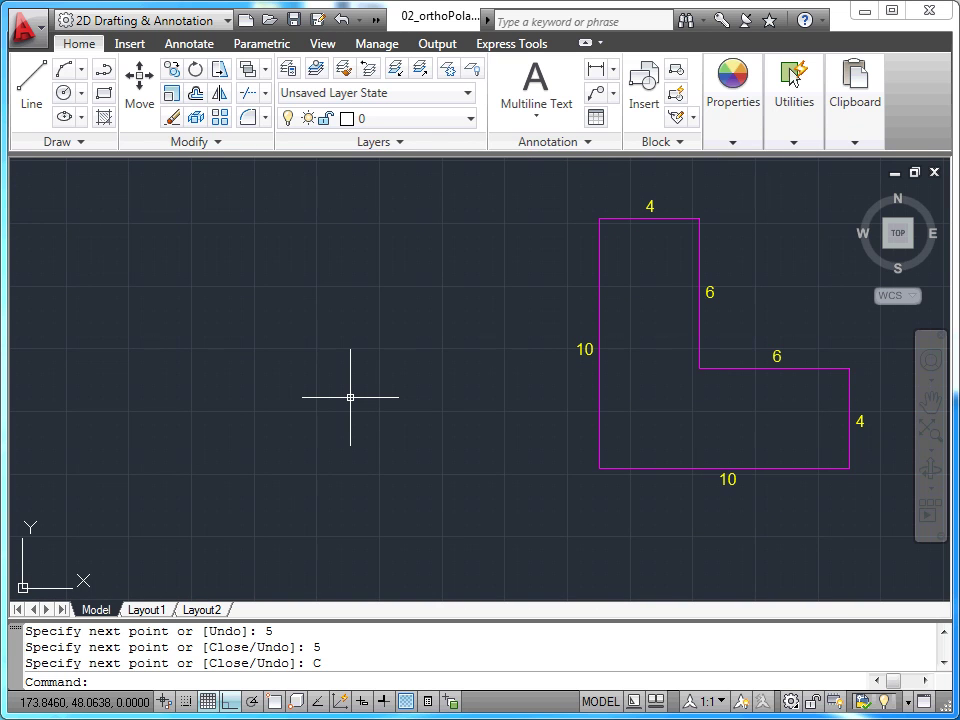
left_click(34, 102)
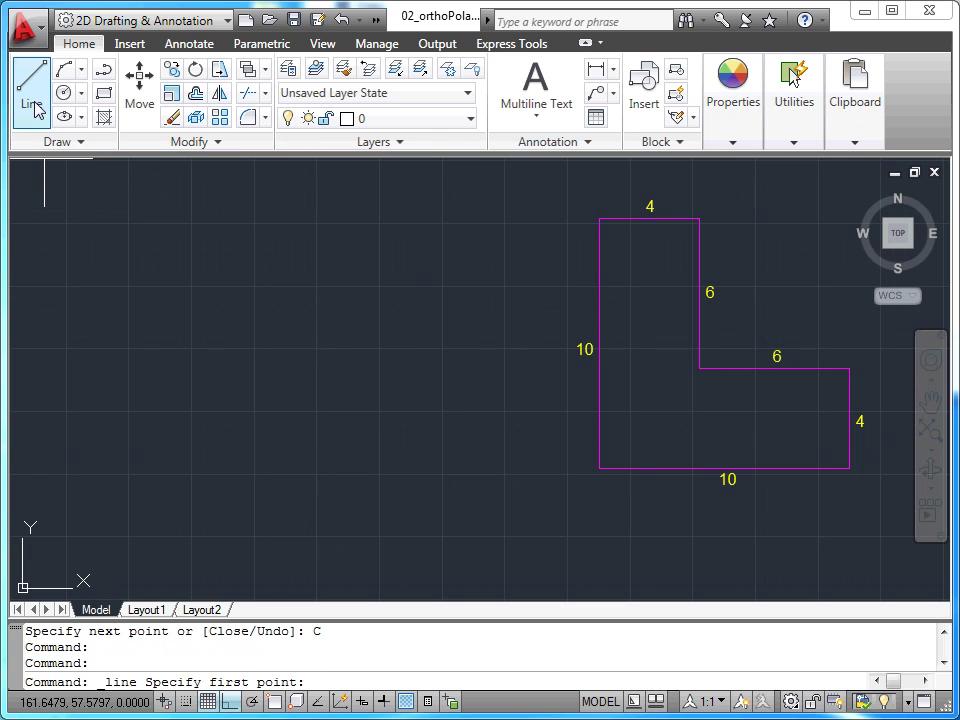
left_click(528, 469)
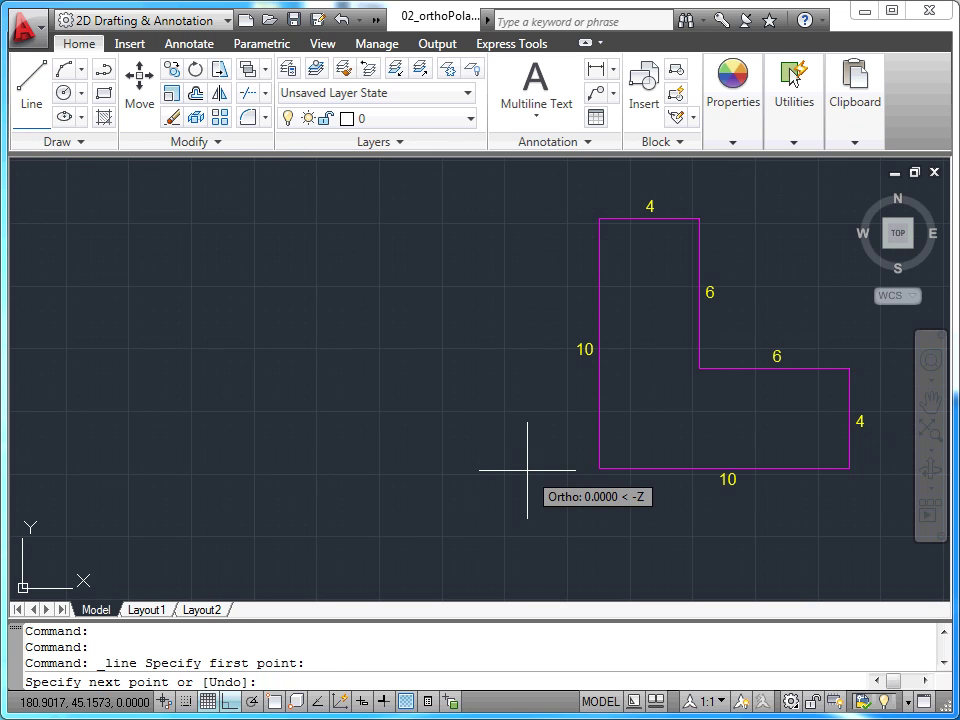
Draw the L-shape's first three edges: 10, 10 and 4 units
type("10")
key("Return")
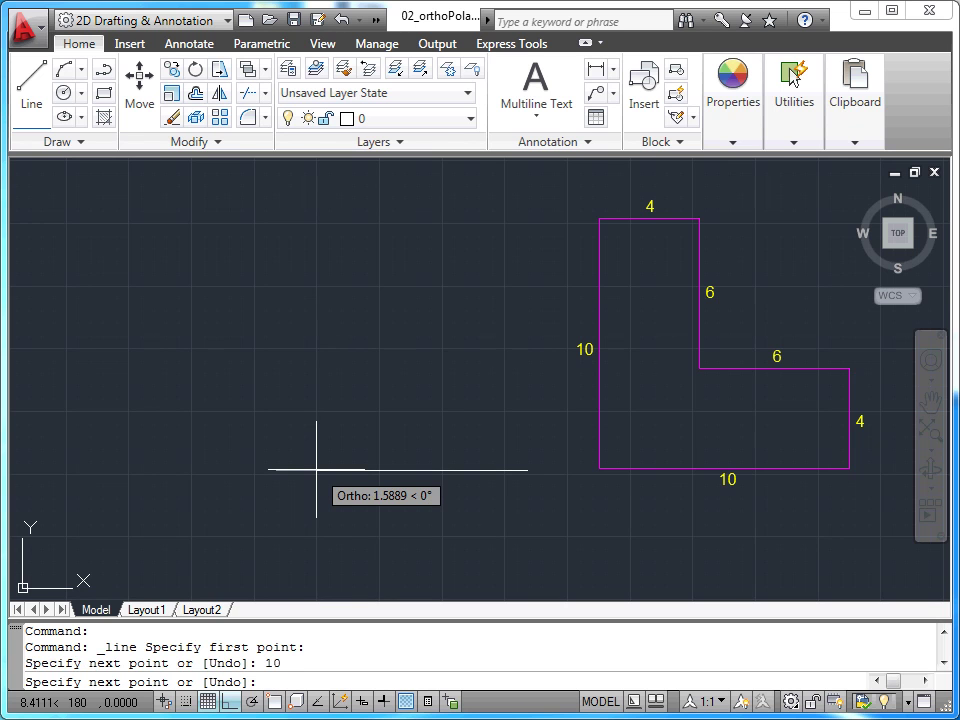
type("10")
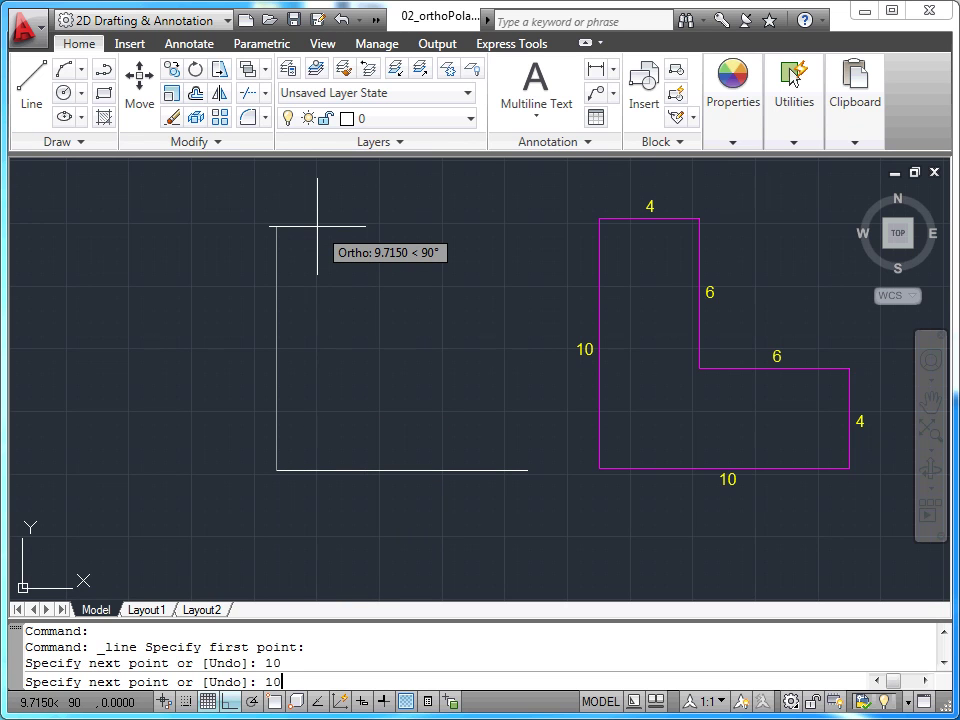
key("Return")
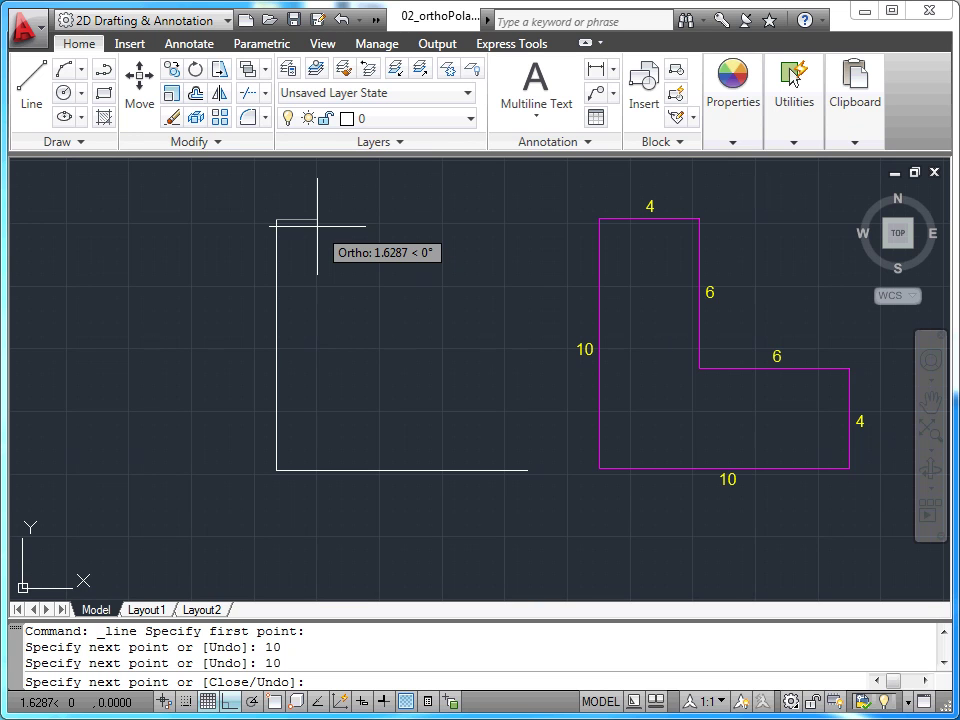
type("4")
key("Return")
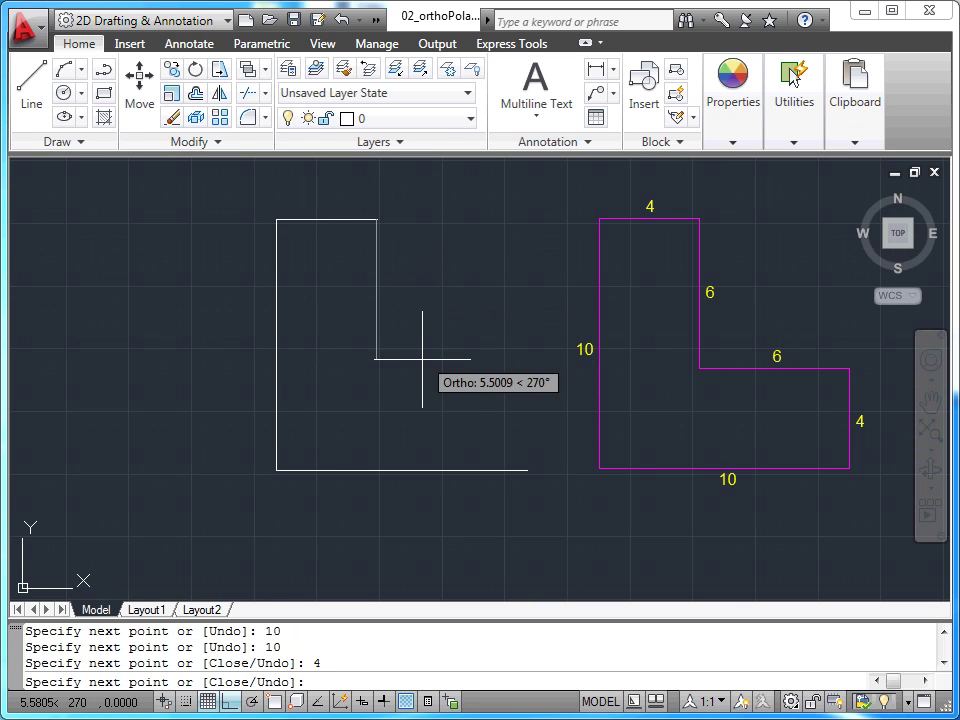
Add the two 6-unit inner edges, close the L-shape, and turn Ortho off
type("6")
key("Return")
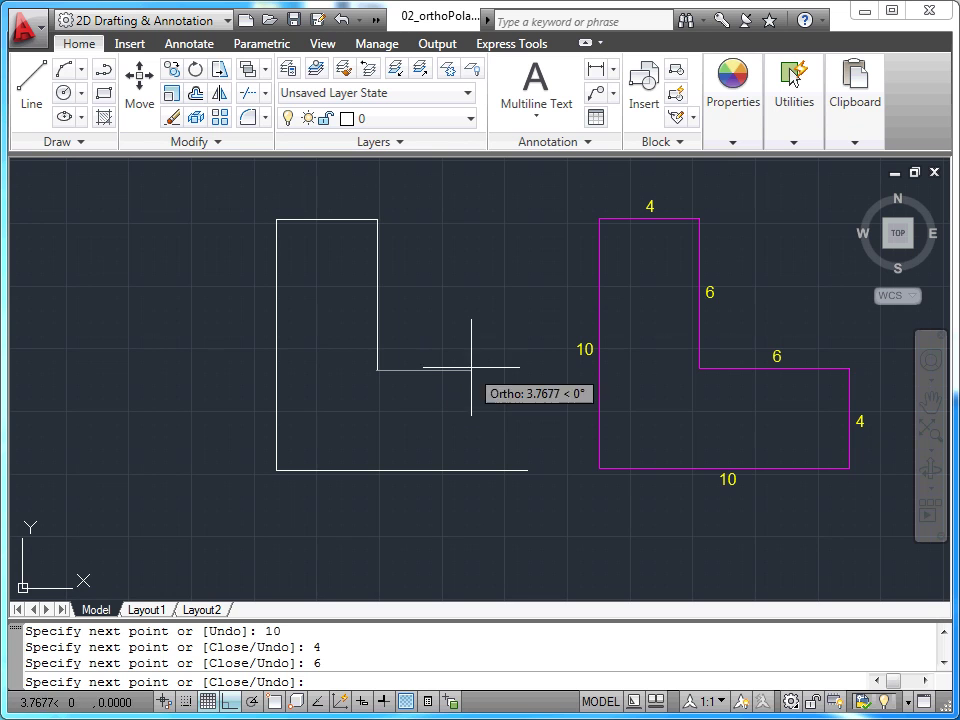
type("6")
key("Return")
right_click(533, 374)
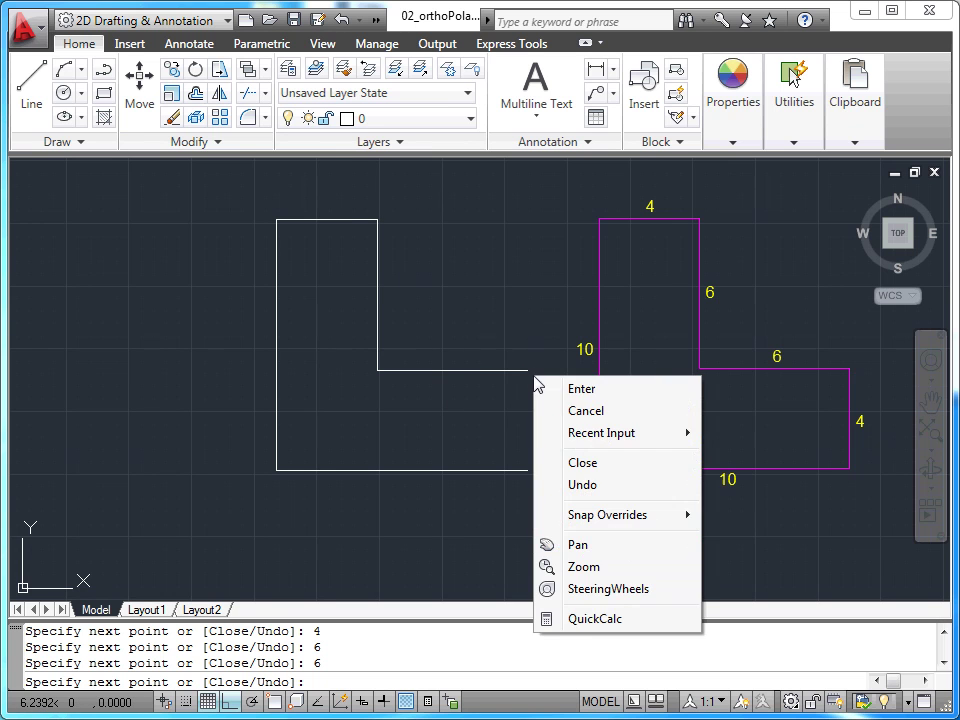
left_click(584, 463)
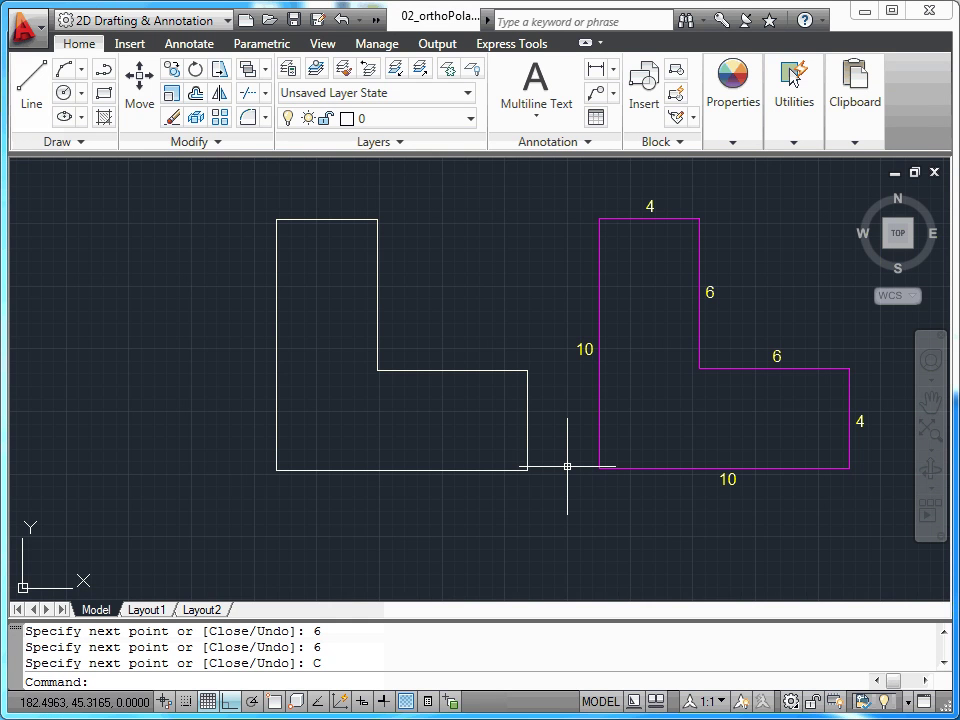
key("F8")
key("F8")
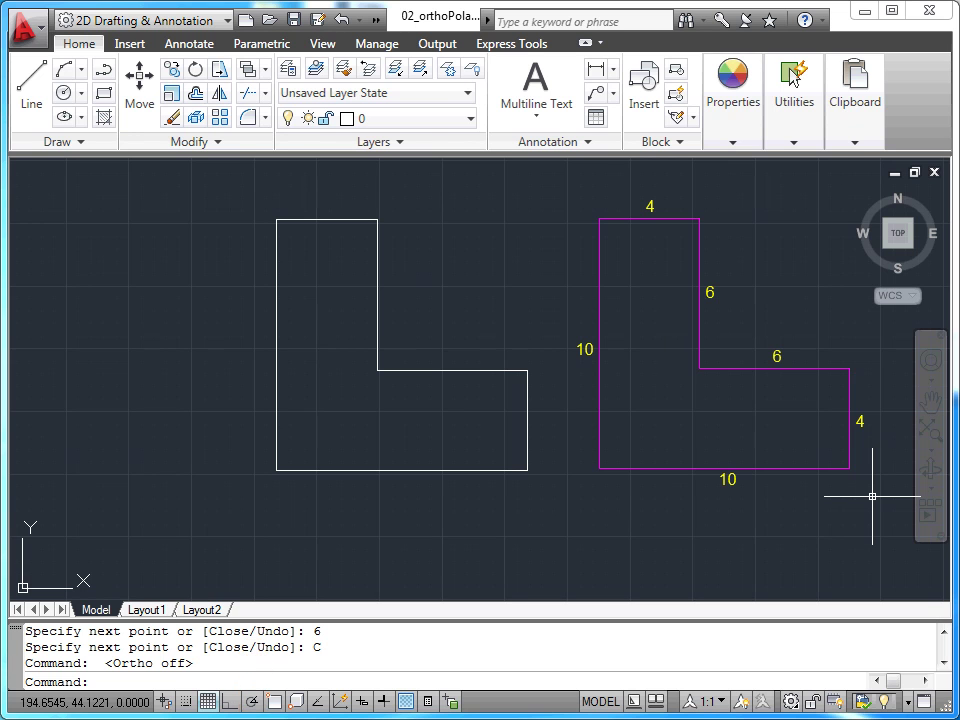
Start a new line for the next outline in empty space
left_click(32, 106)
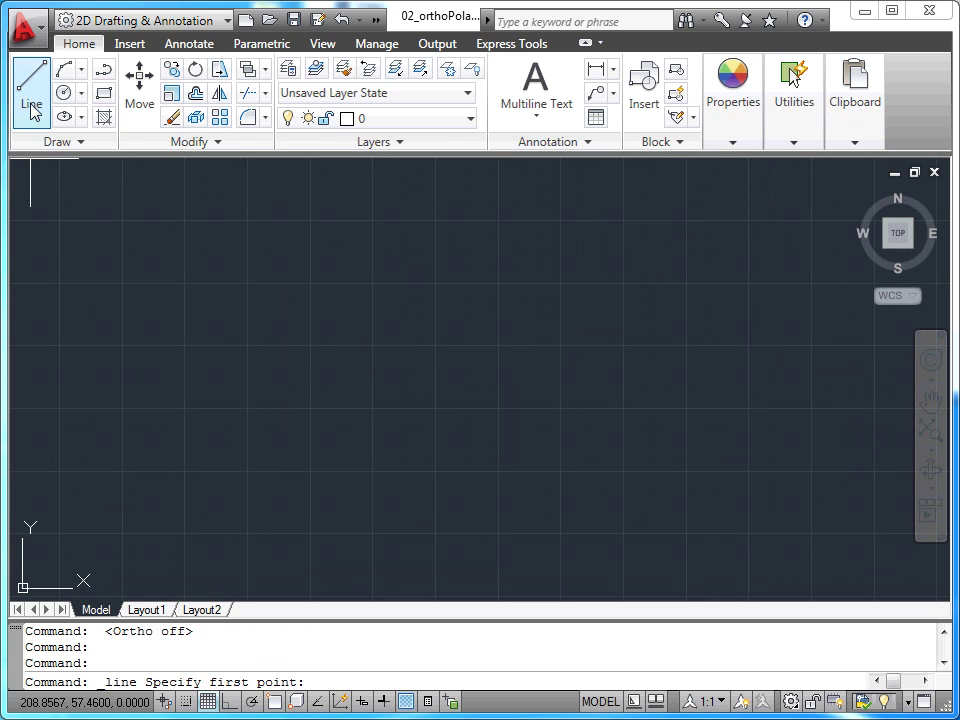
With polar tracking on, draw a four-segment stepped outline: left, down, left, up
left_click(688, 470)
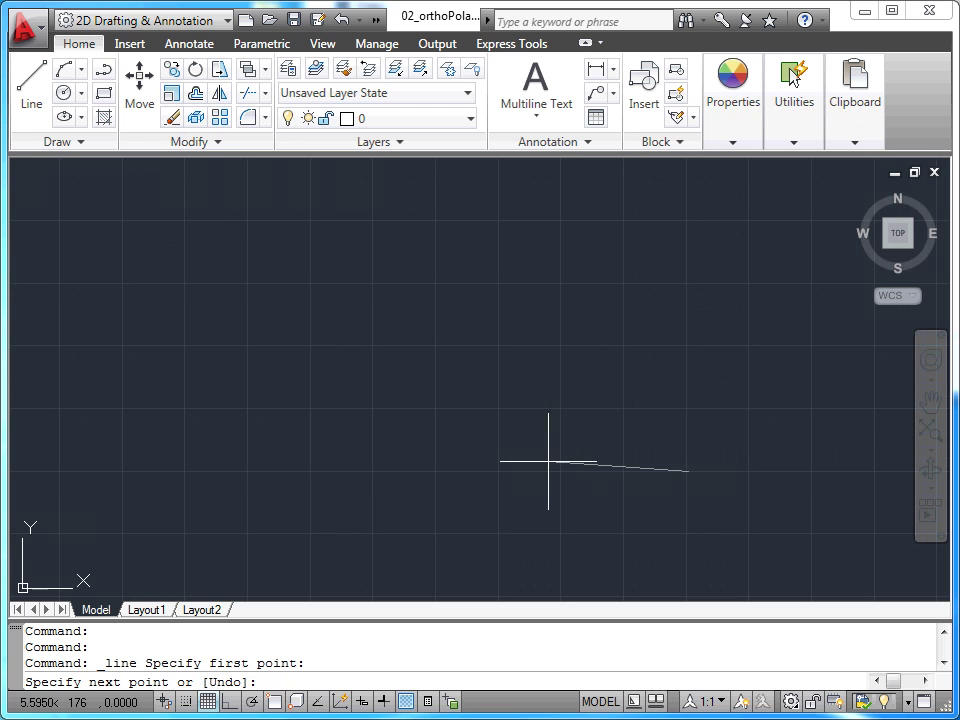
left_click(253, 703)
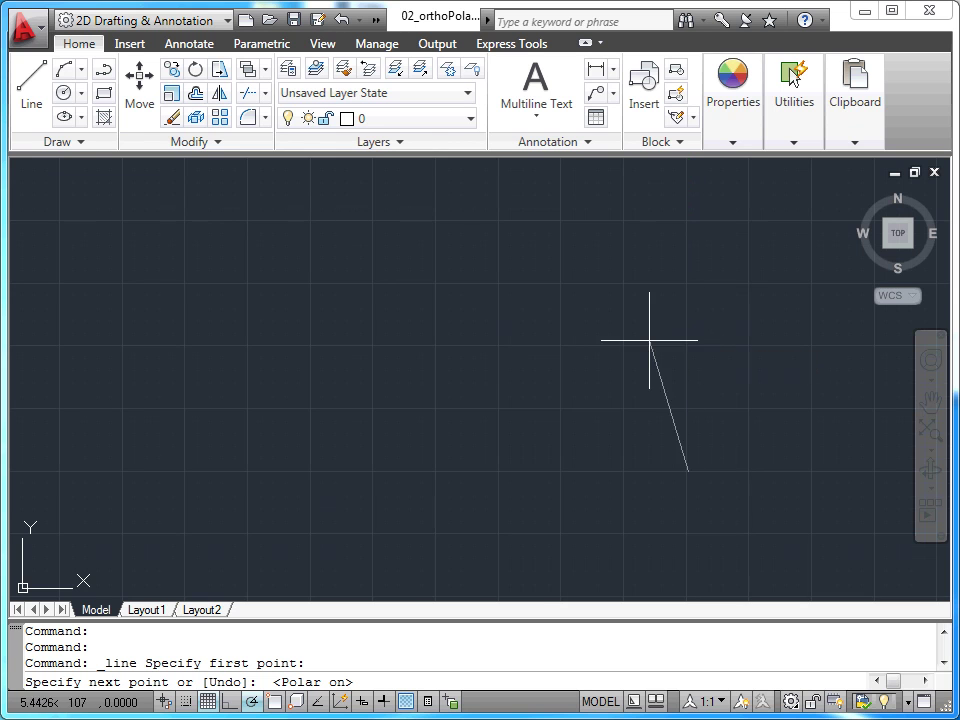
left_click(527, 471)
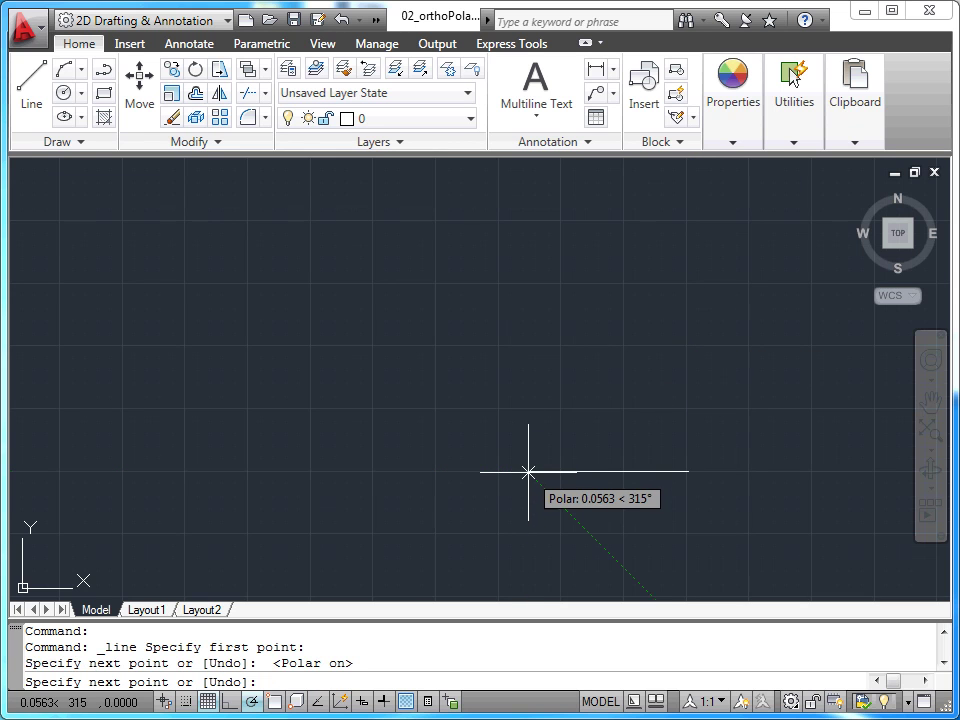
left_click(528, 499)
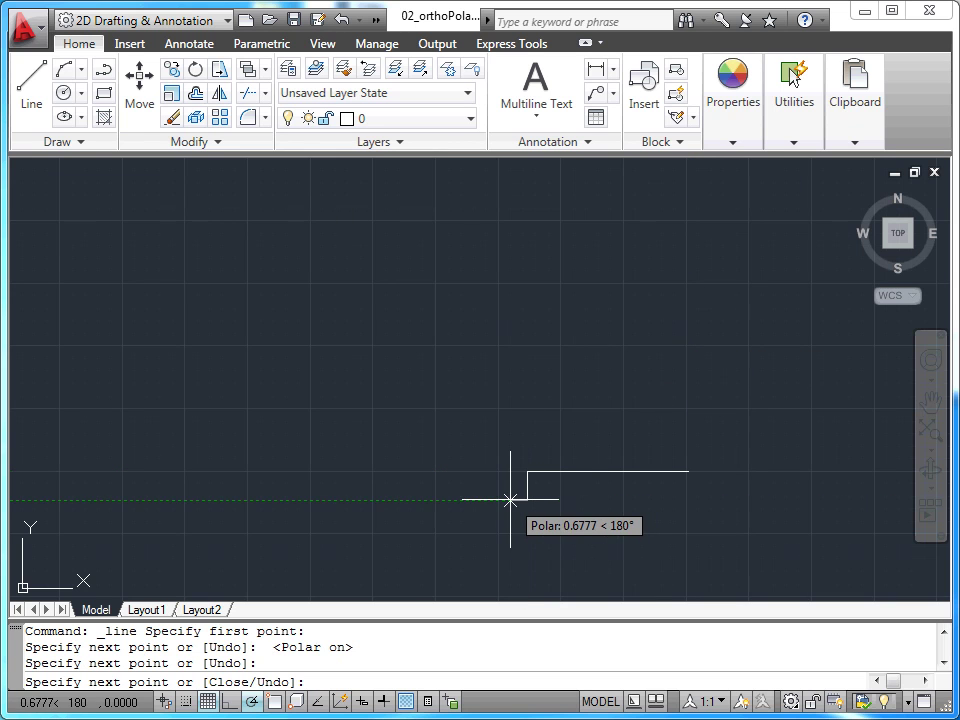
left_click(504, 499)
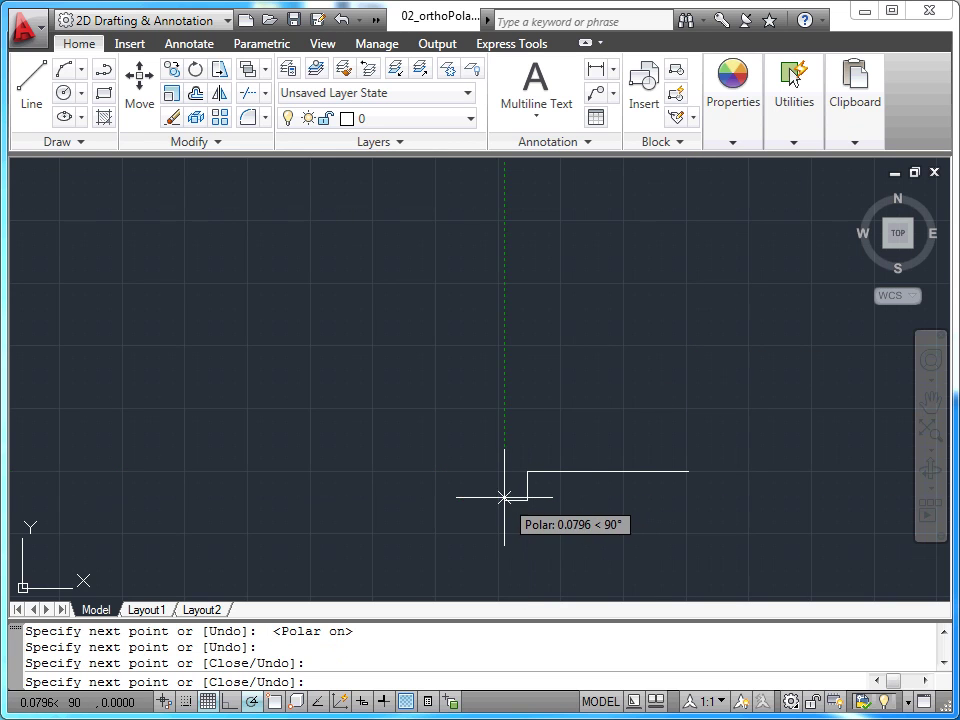
left_click(505, 413)
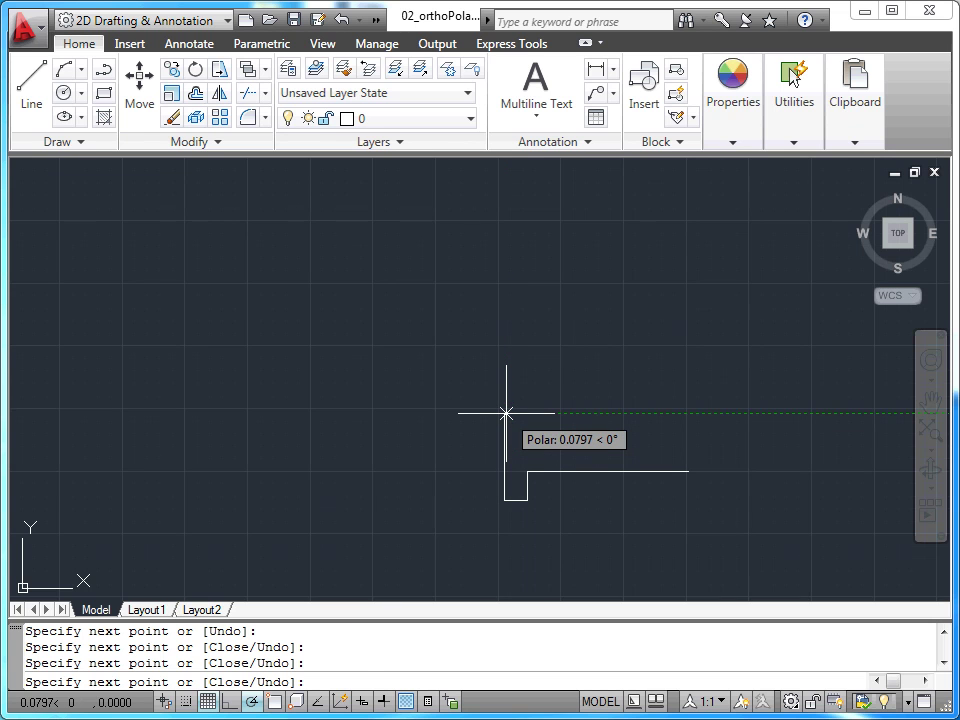
key("Escape")
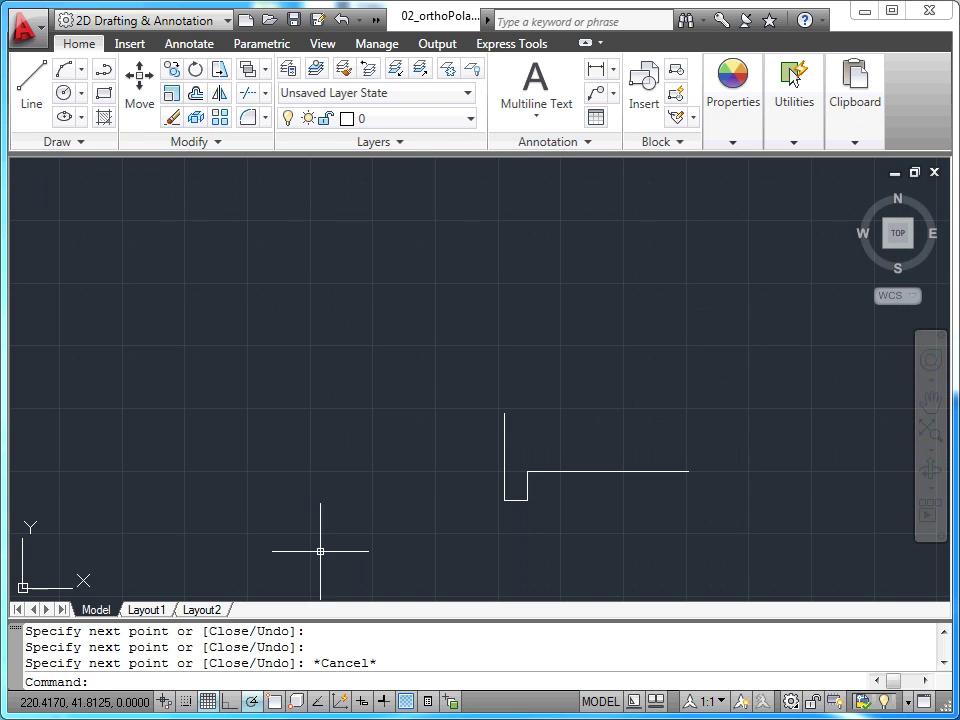
Check the polar tracking angle options, then begin a new outline's first point
right_click(252, 702)
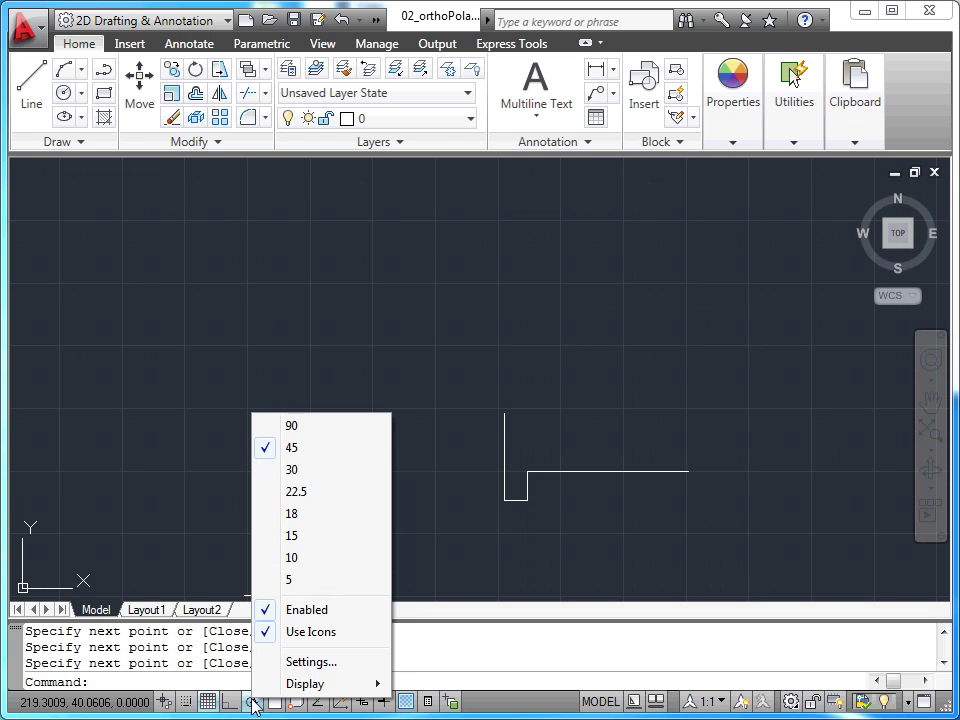
key("Escape")
key("Escape")
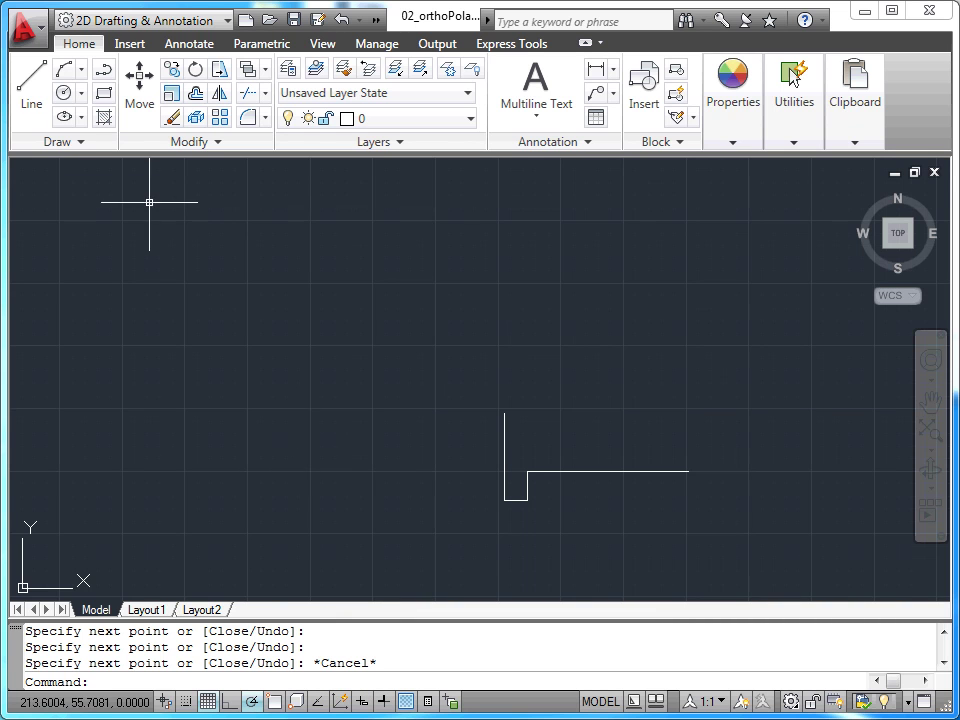
left_click(31, 96)
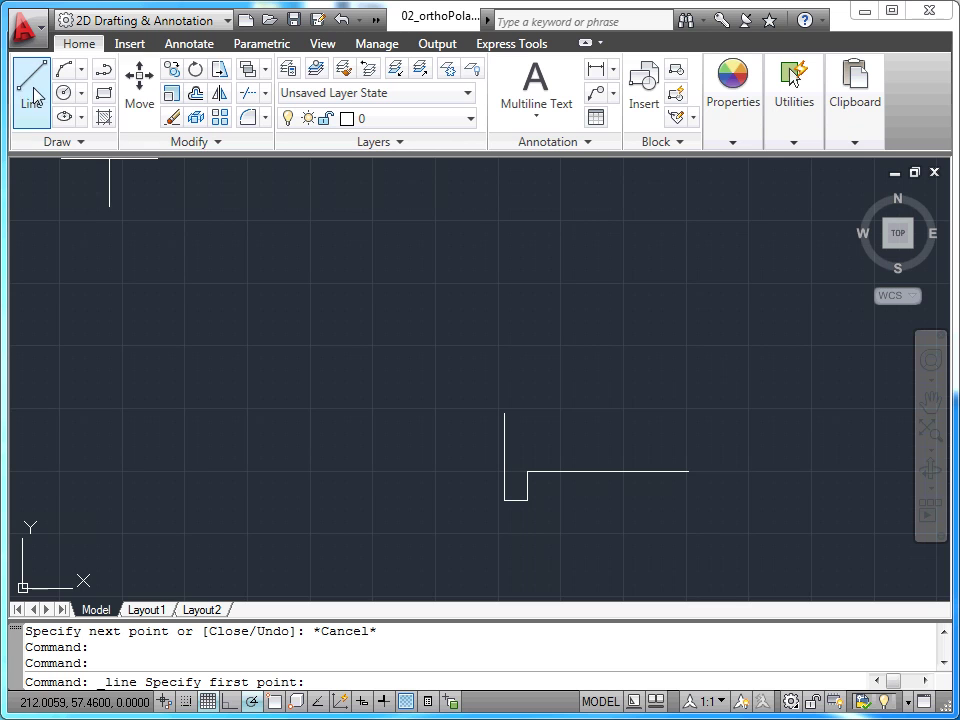
left_click(659, 301)
Draw the left and down edges, a 45° zigzag, left vertical, top edge and short drop
left_click(553, 301)
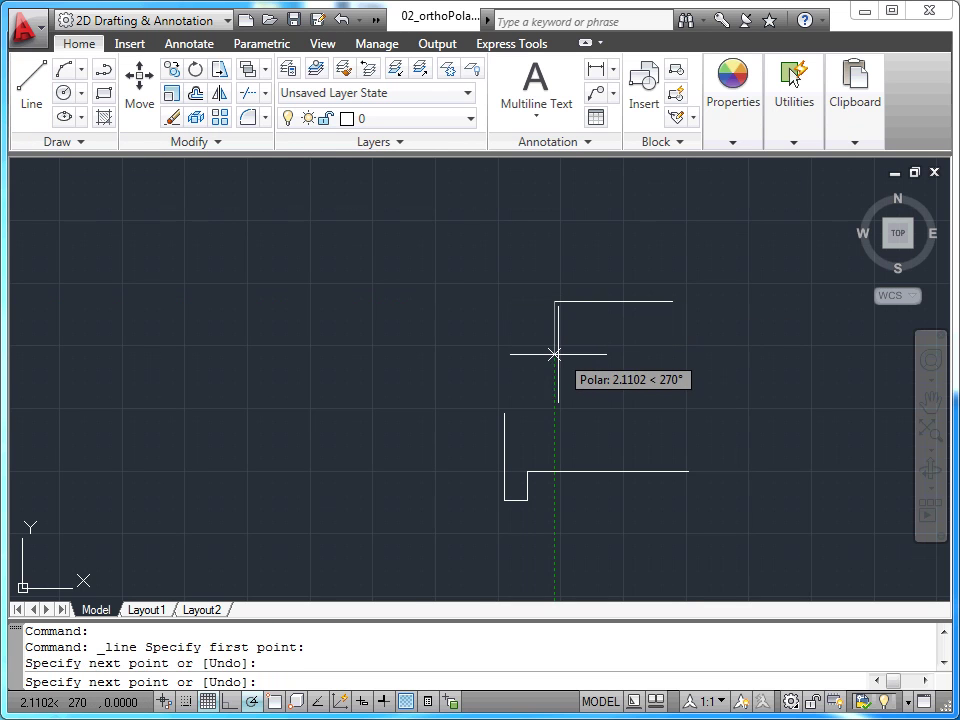
left_click(554, 361)
left_click(507, 315)
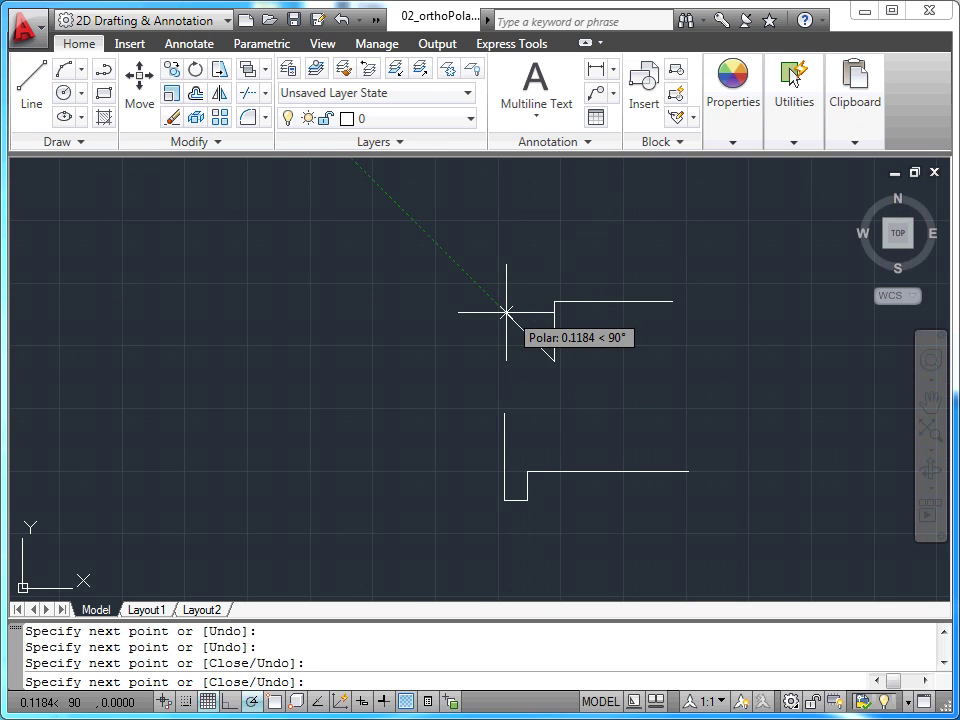
left_click(459, 361)
left_click(417, 320)
left_click(417, 246)
left_click(672, 246)
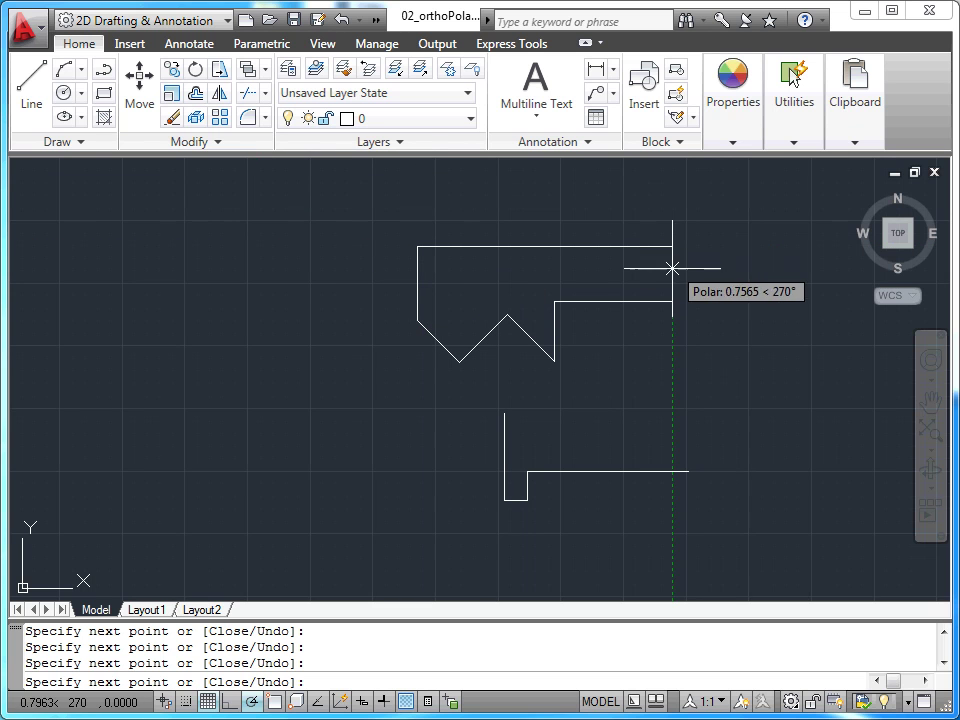
left_click(672, 300)
middle_click_drag(726, 338, 307, 318)
Draw a closed diamond from 5-unit sides at 45°, 135° and 225°
key("Escape")
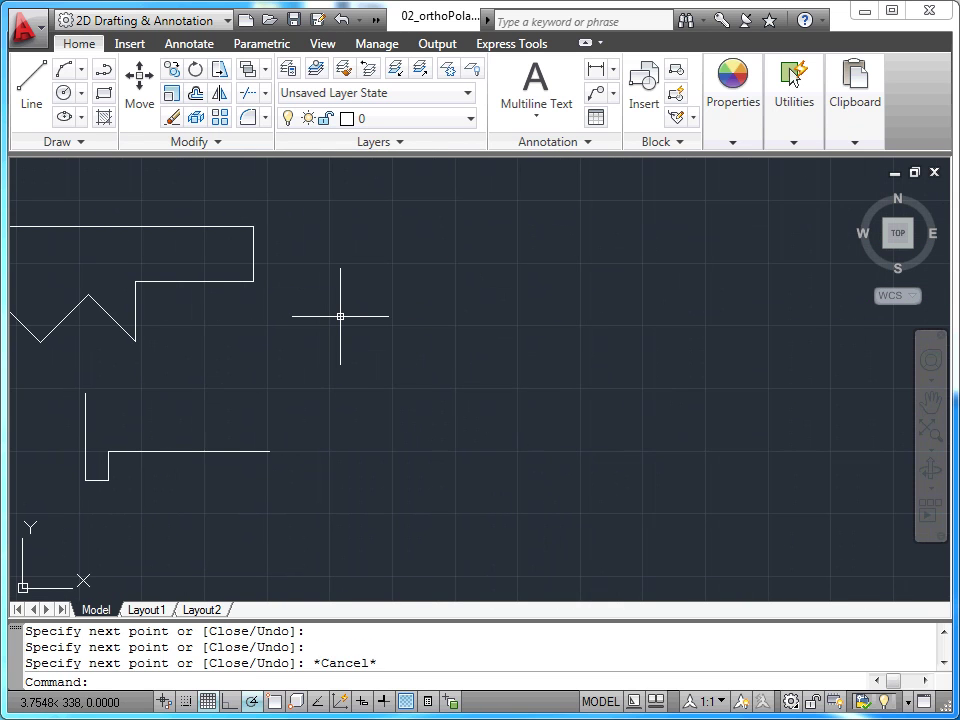
left_click(32, 95)
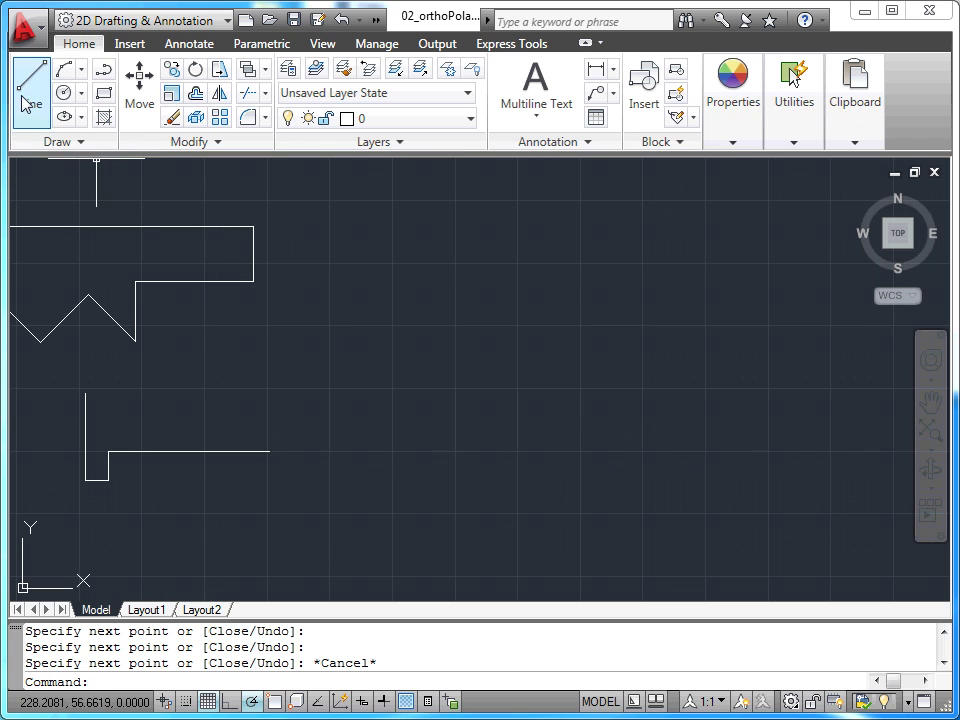
left_click(460, 336)
type("5")
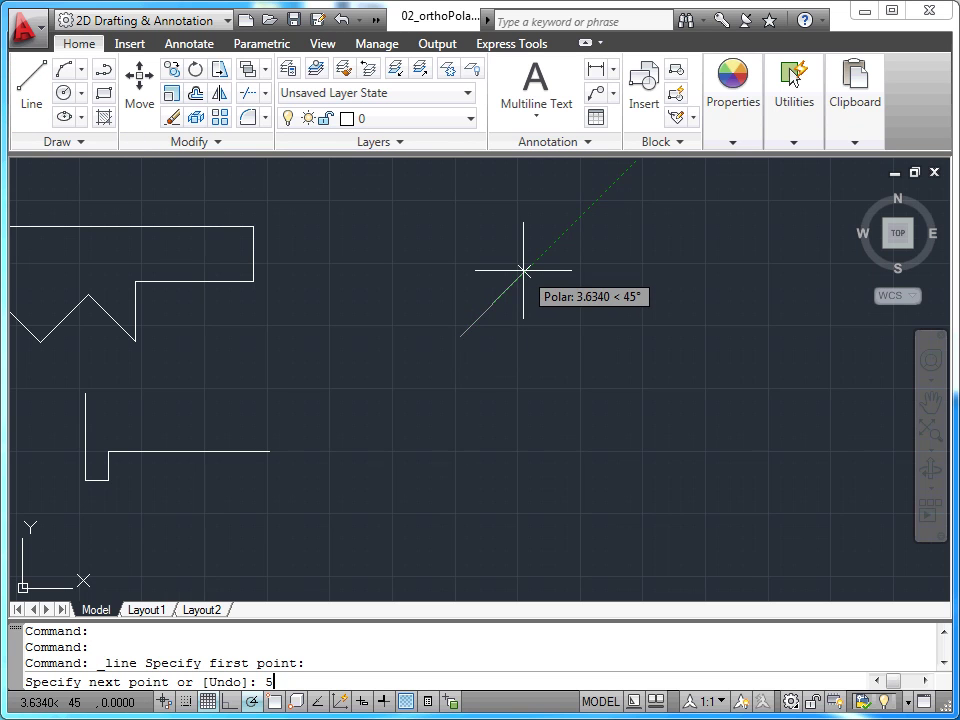
key("Return")
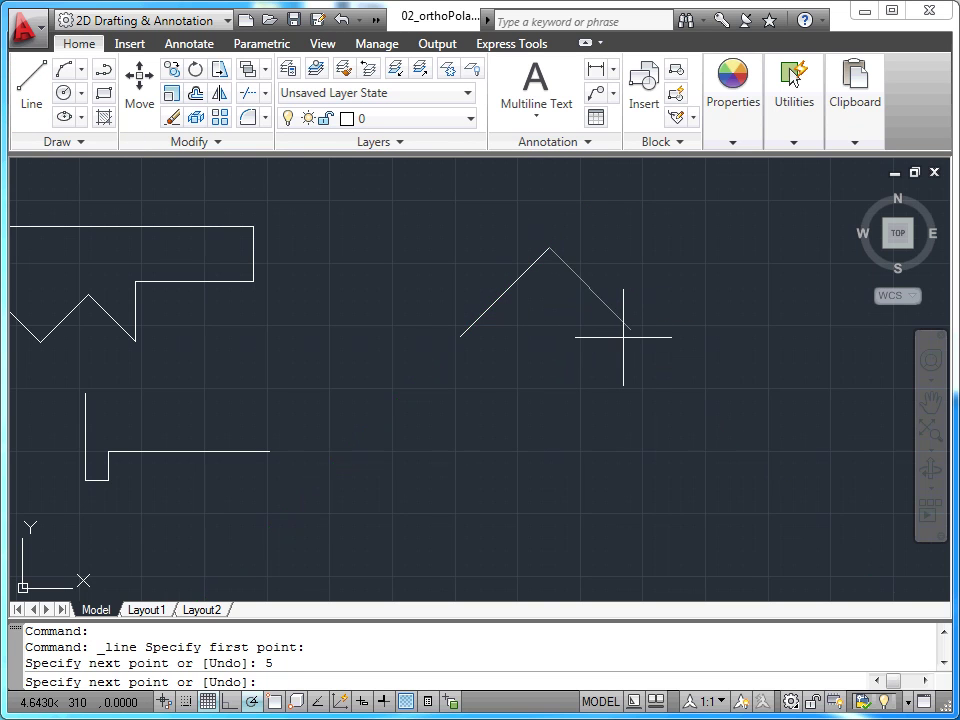
type("5")
key("Return")
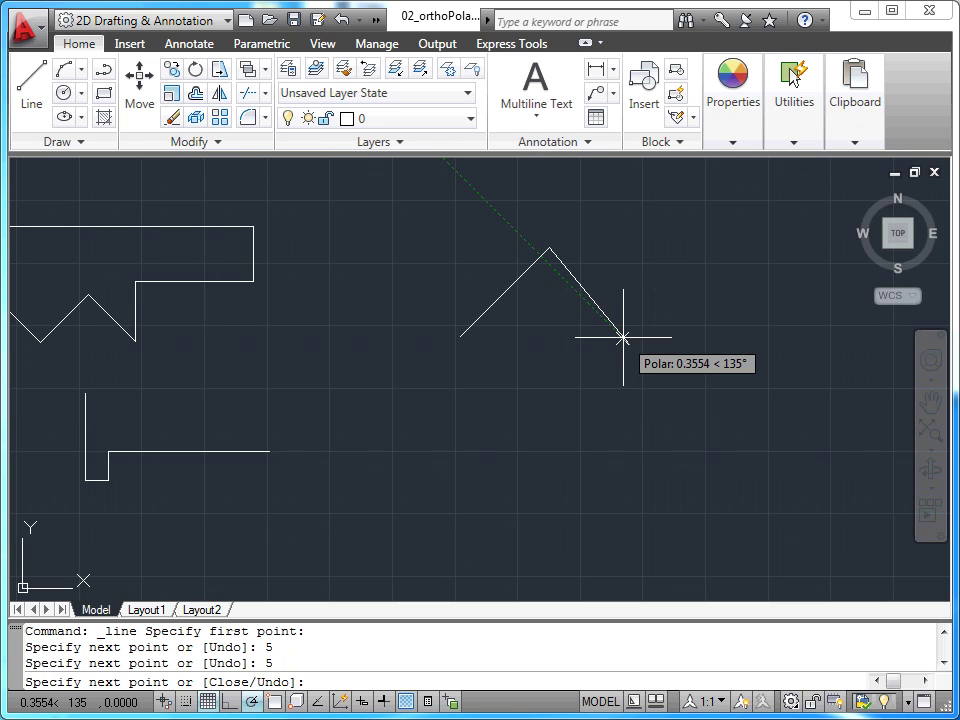
type("5")
key("Return")
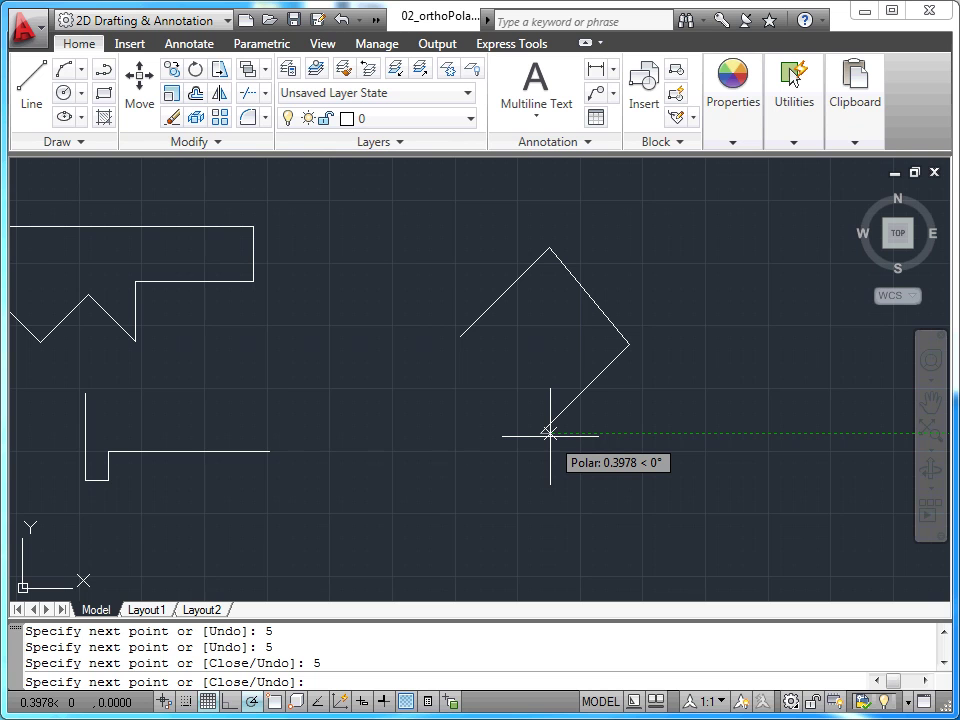
right_click(549, 432)
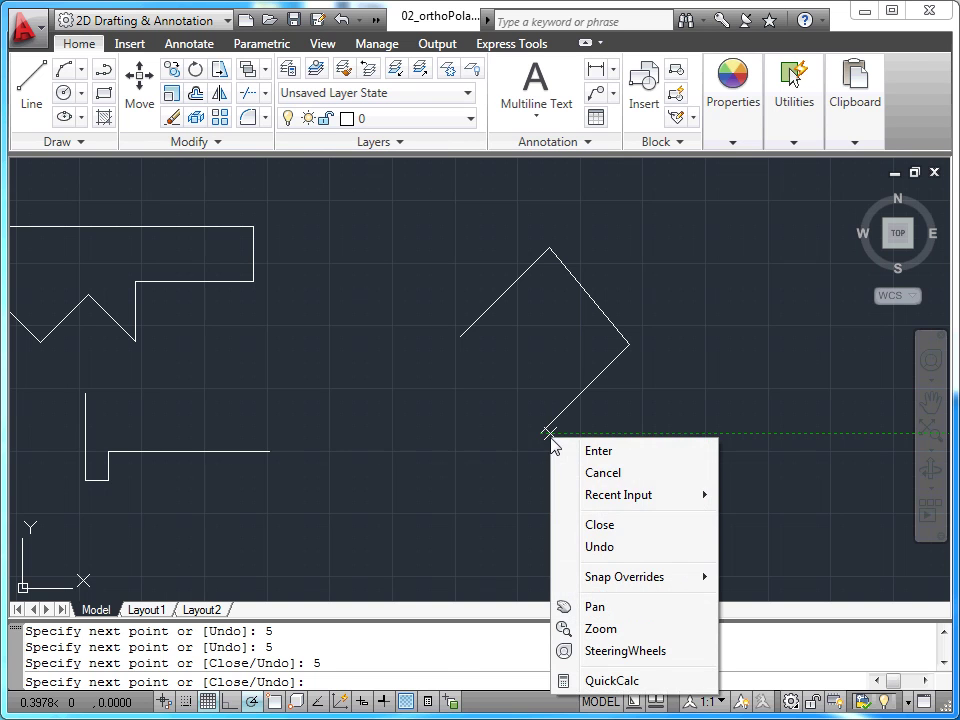
left_click(553, 524)
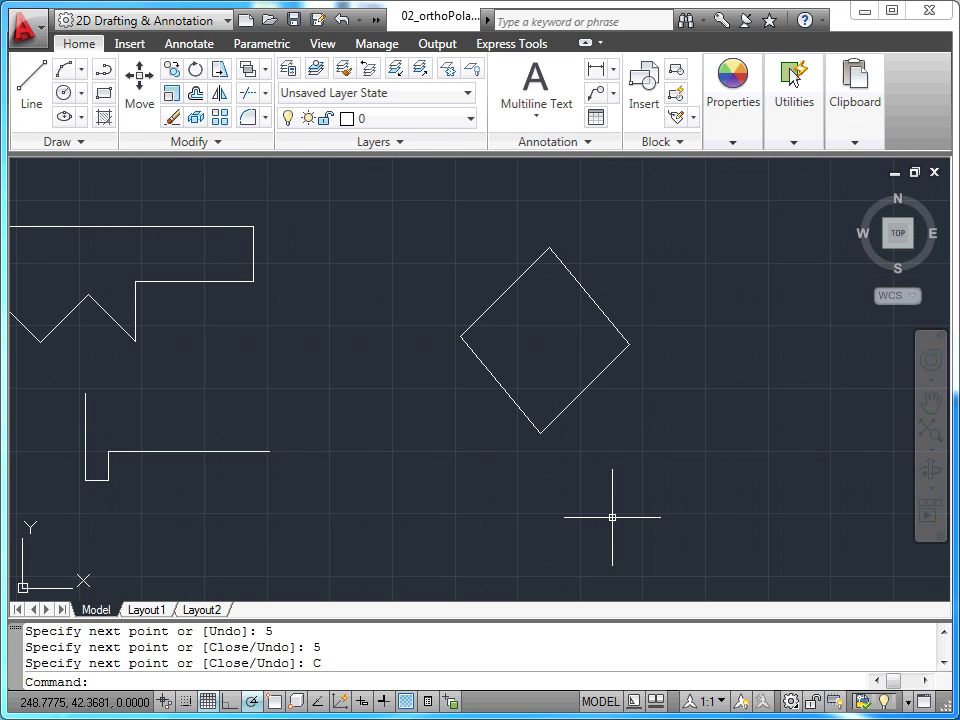
key("F10")
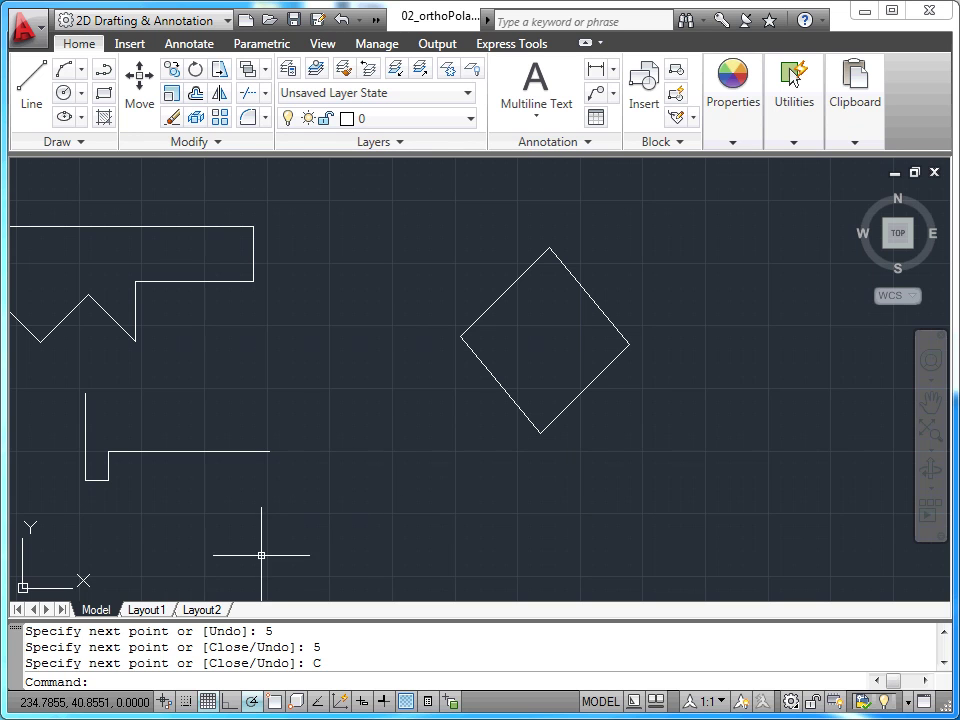
Toggle Ortho, then Polar tracking, then Ortho back on to compare them
left_click(229, 704)
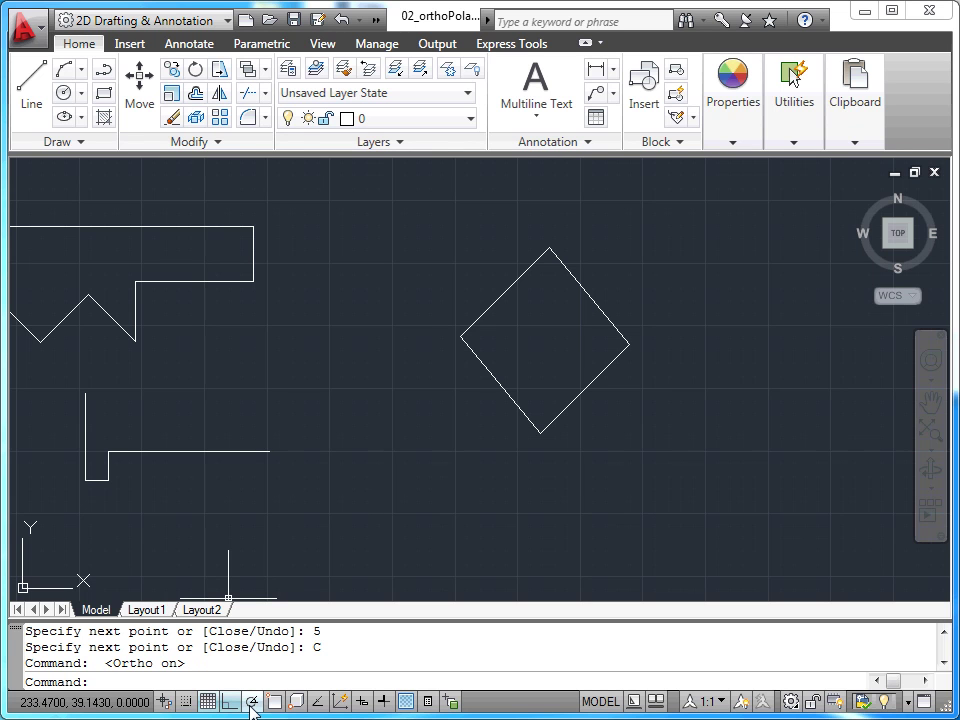
left_click(251, 702)
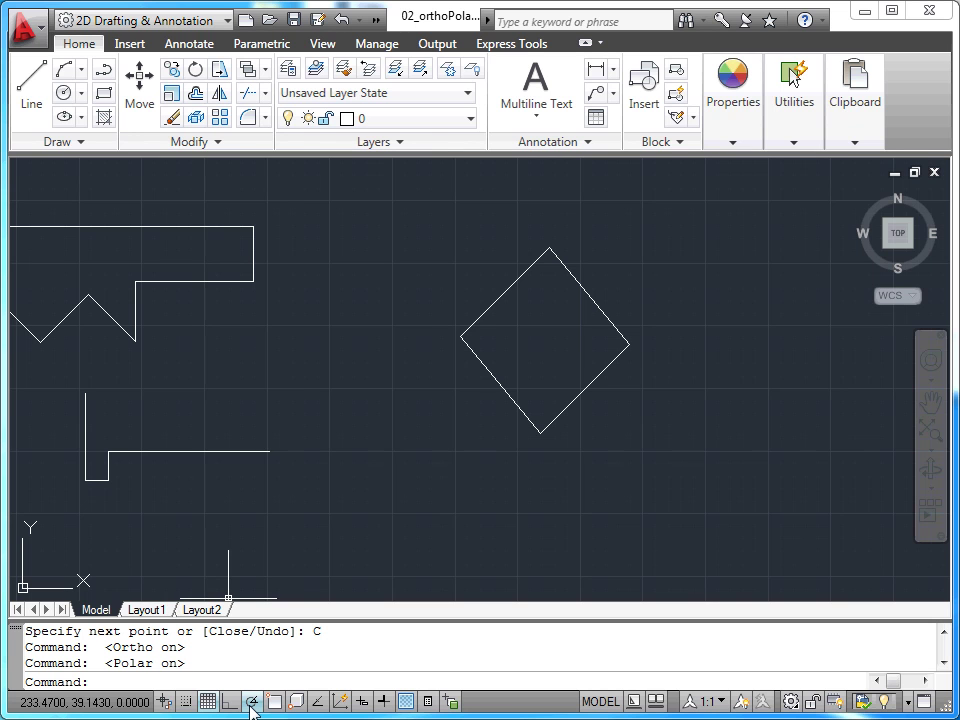
left_click(231, 704)
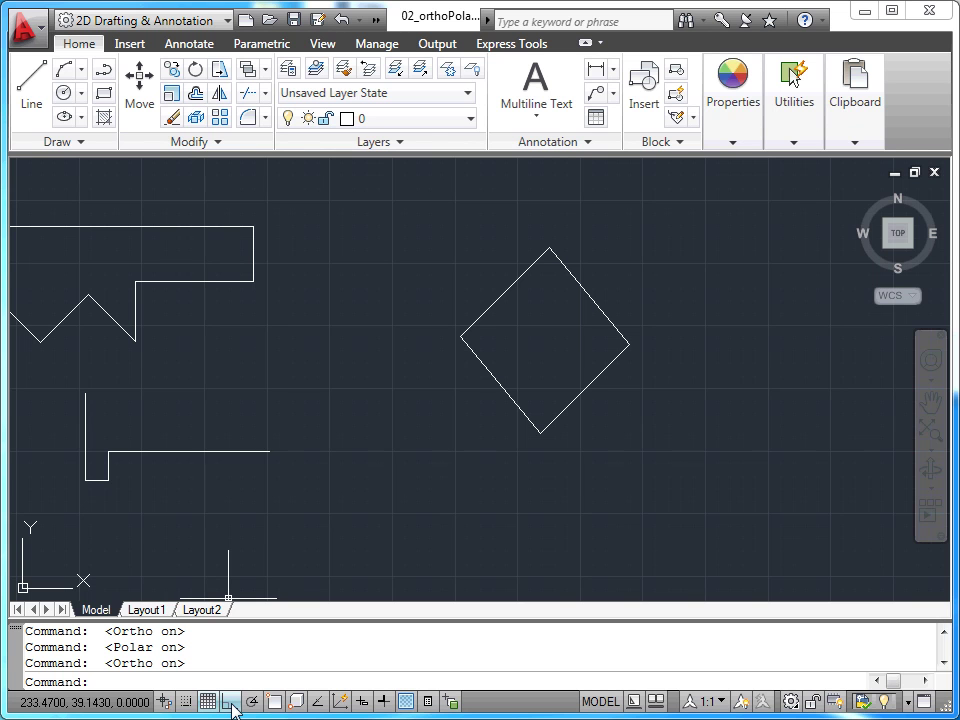
Turn Ortho off, pan to the magenta reference profile, and start a new line
left_click(232, 702)
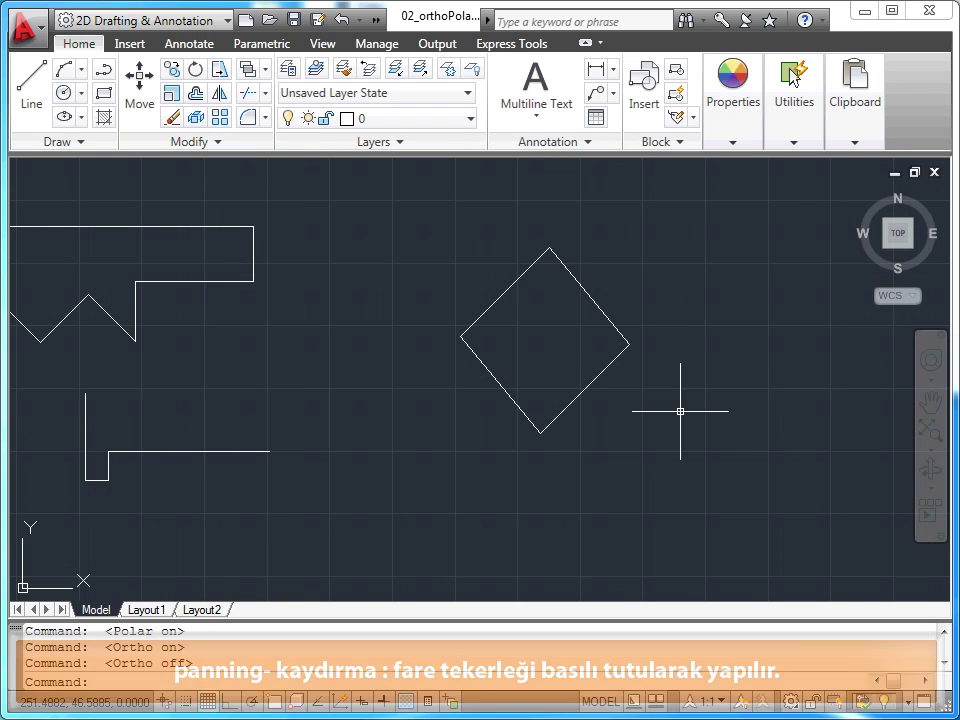
mouse_move(700, 407)
middle_mouse_down()
mouse_move(413, 408)
mouse_move(379, 463)
mouse_move(484, 461)
mouse_move(497, 439)
mouse_move(471, 441)
middle_mouse_up()
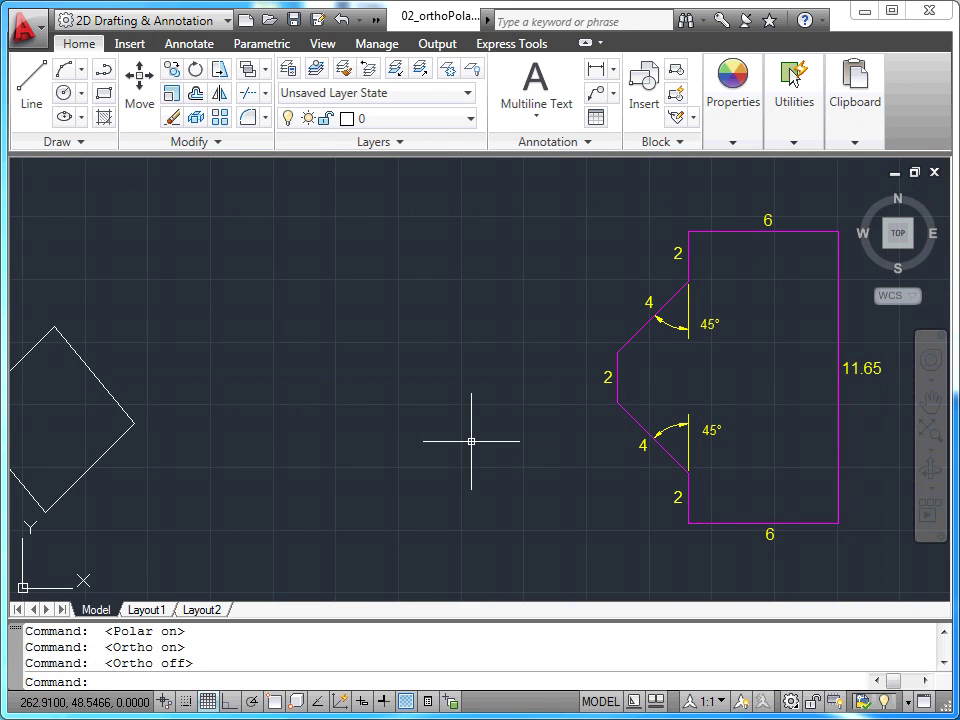
left_click(31, 85)
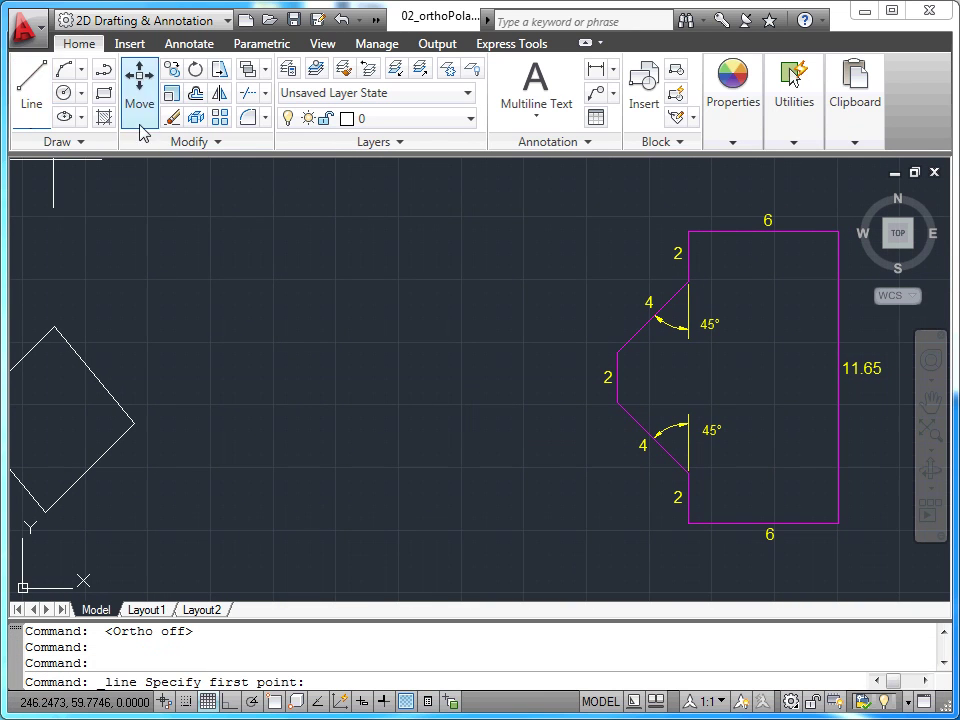
With Polar on, draw the copy's 6-unit bottom edge and 2-unit rise
left_click(587, 522)
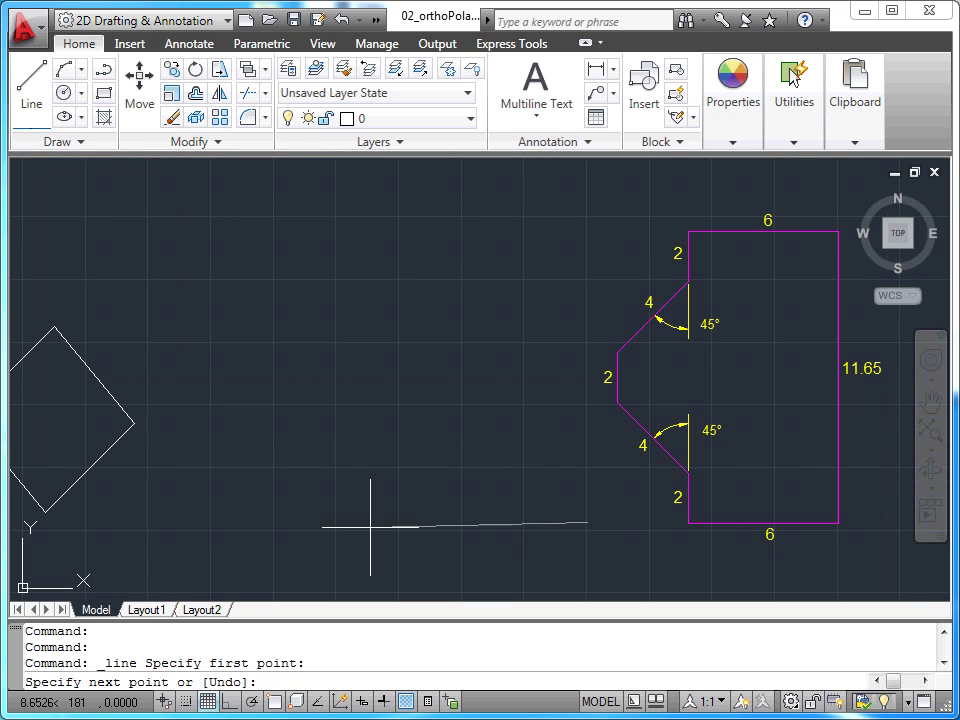
left_click(251, 702)
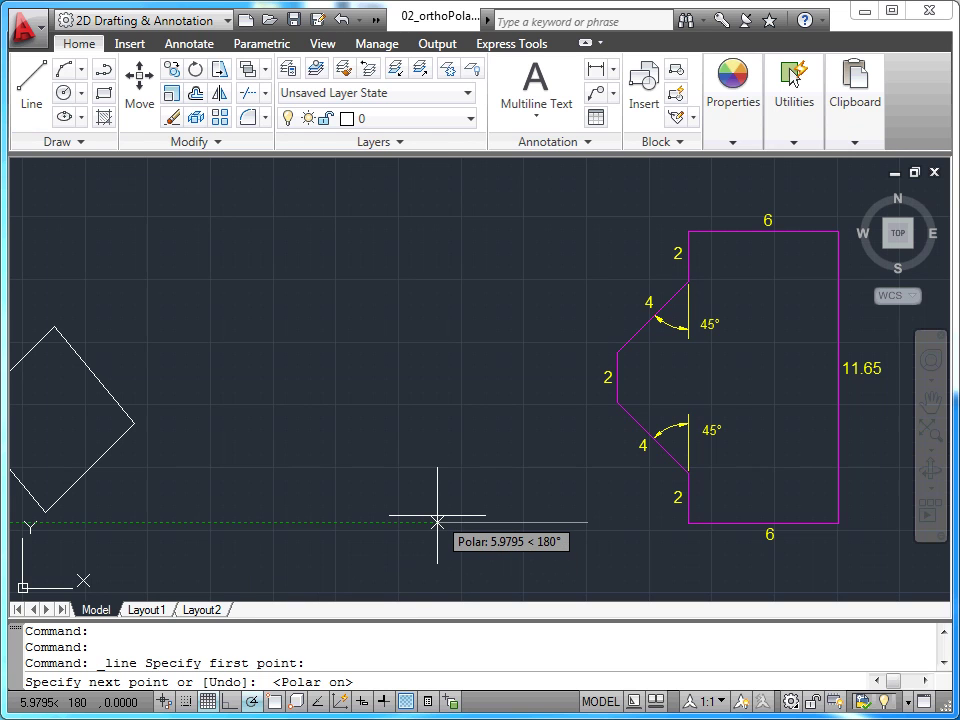
type("6")
key("Return")
type("2")
key("Return")
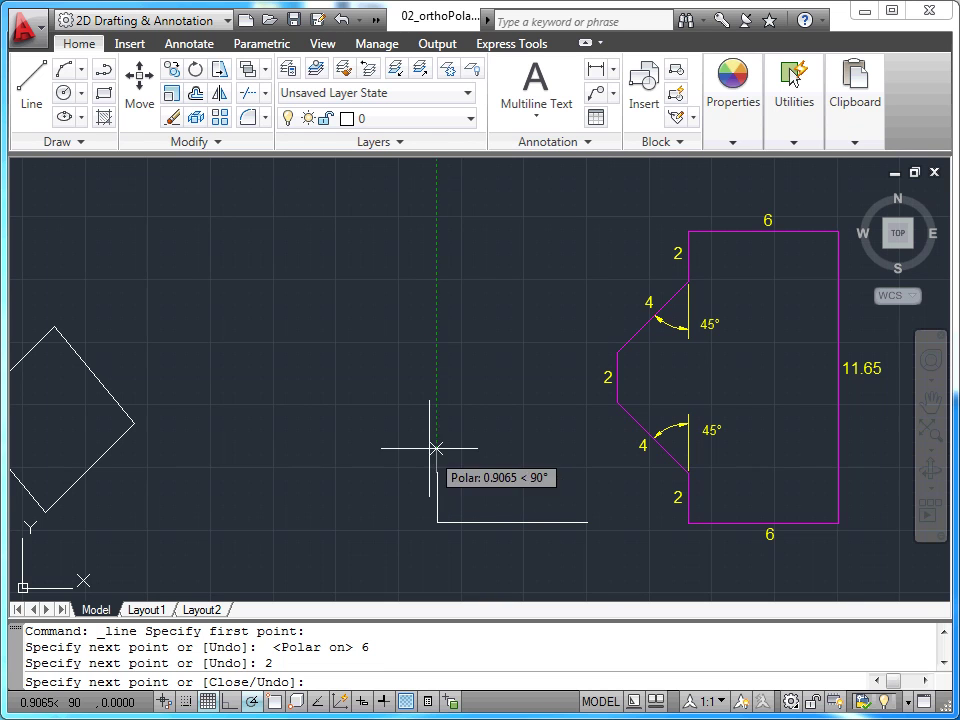
Add the 4-unit 45° chamfer, a 2-unit vertical and a 4-unit upper diagonal
type("4")
key("Return")
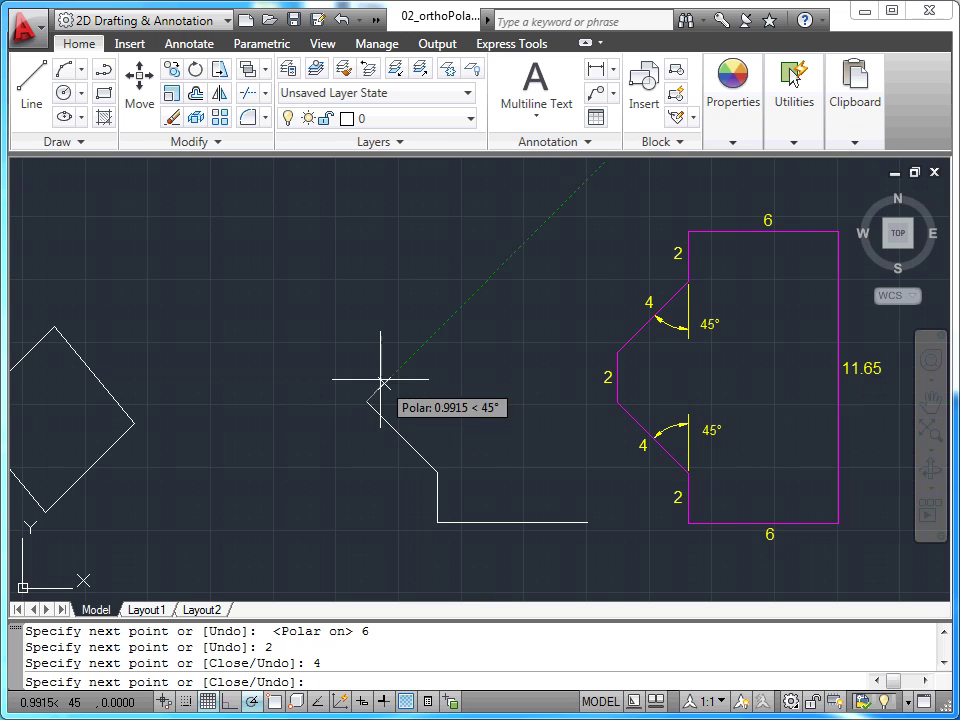
type("2")
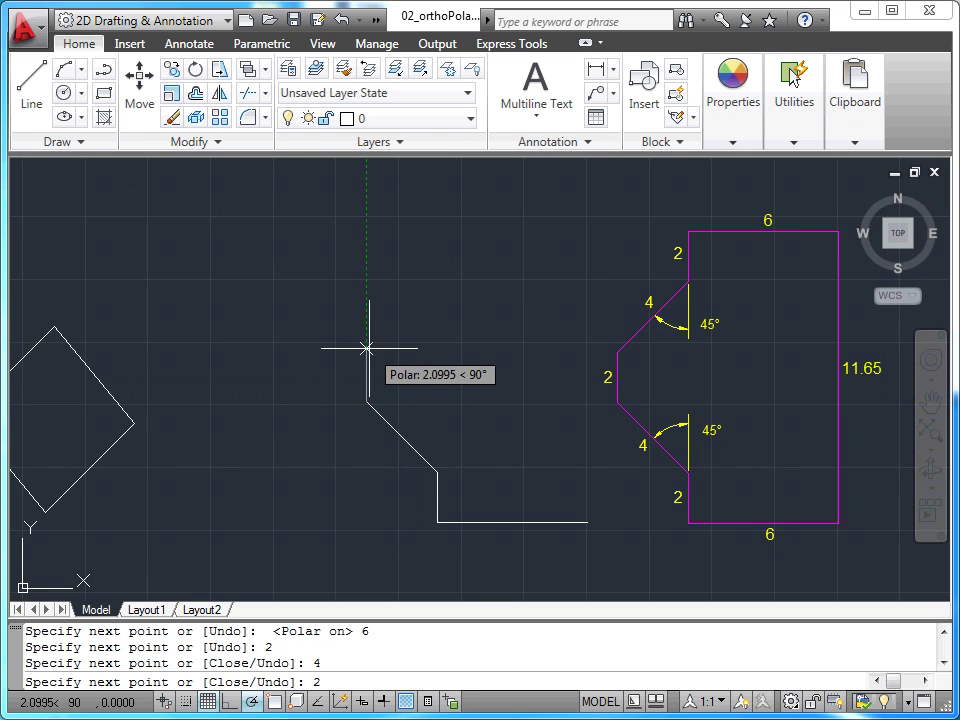
key("Return")
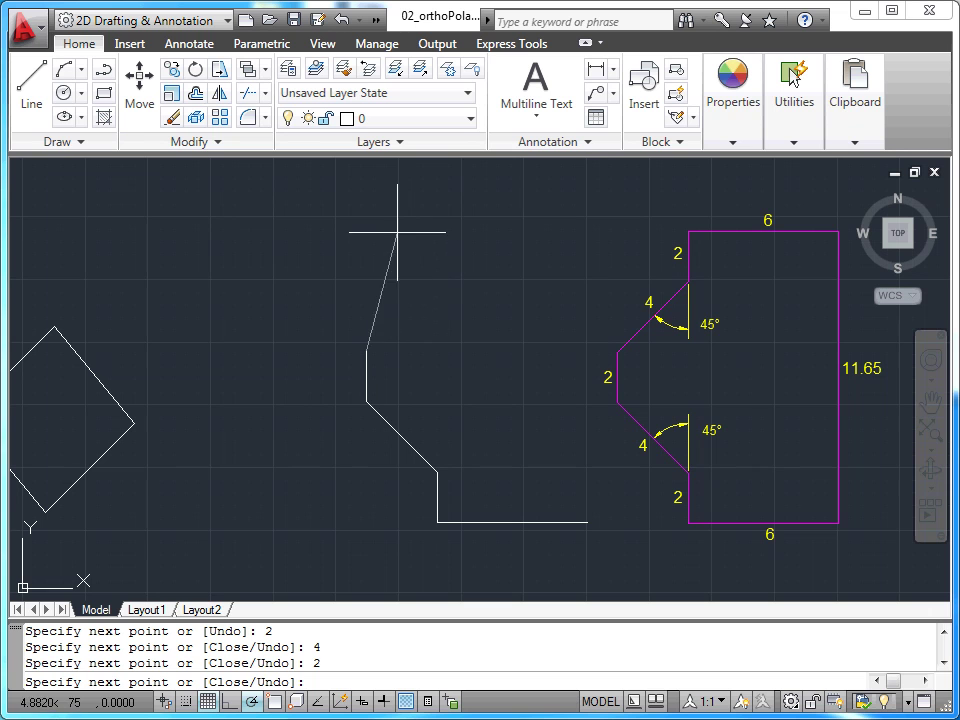
type("4")
key("Return")
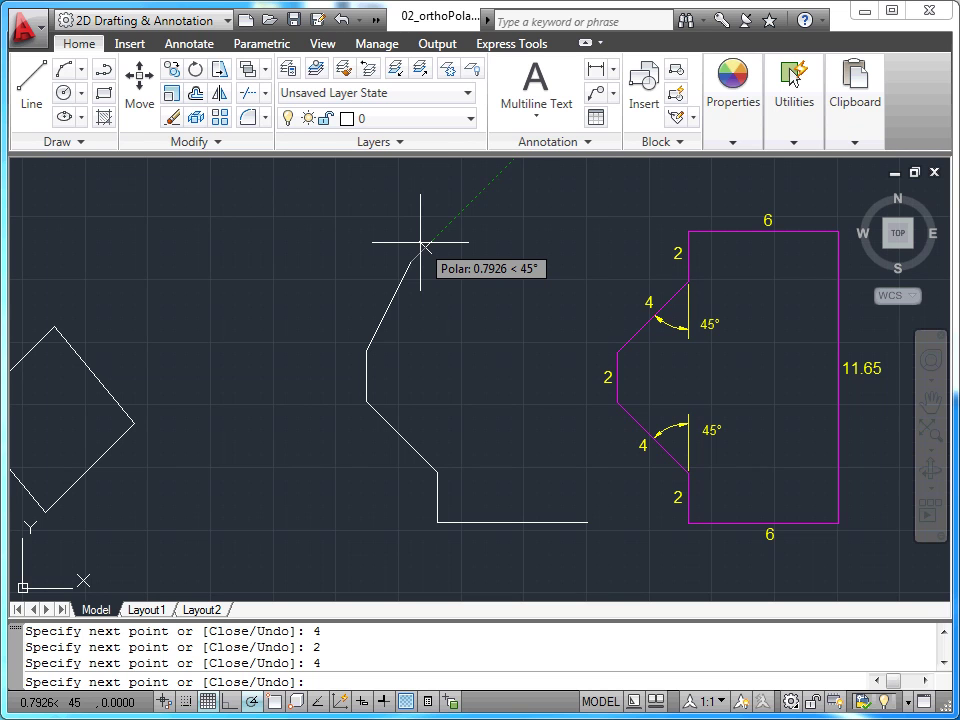
Undo the misplaced upper diagonal and redraw it as a 4-unit 45° chamfer
right_click(420, 242)
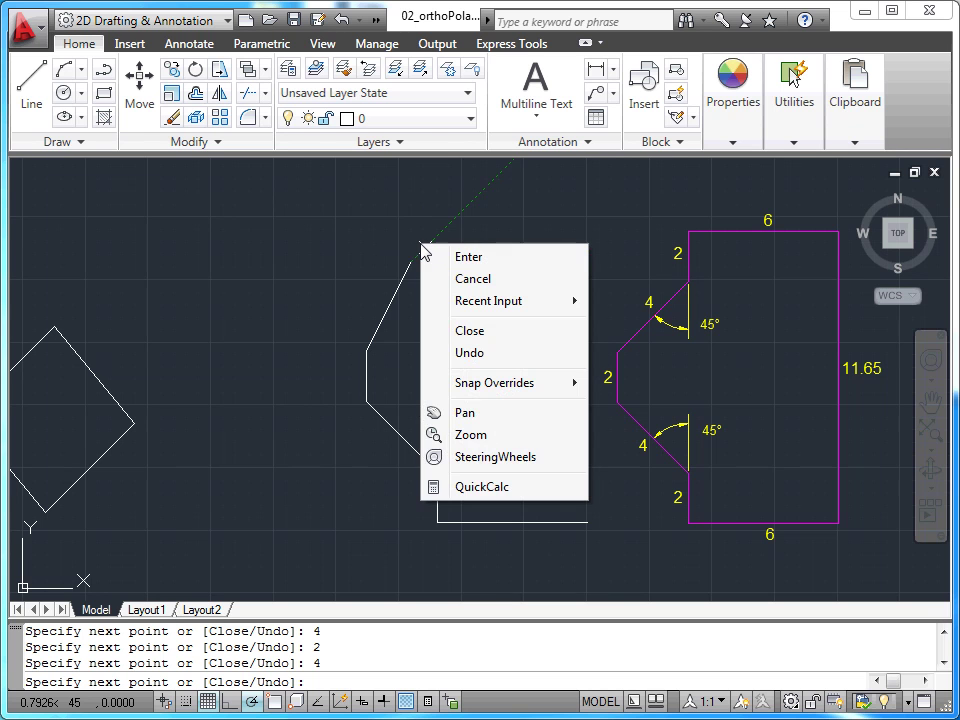
left_click(468, 362)
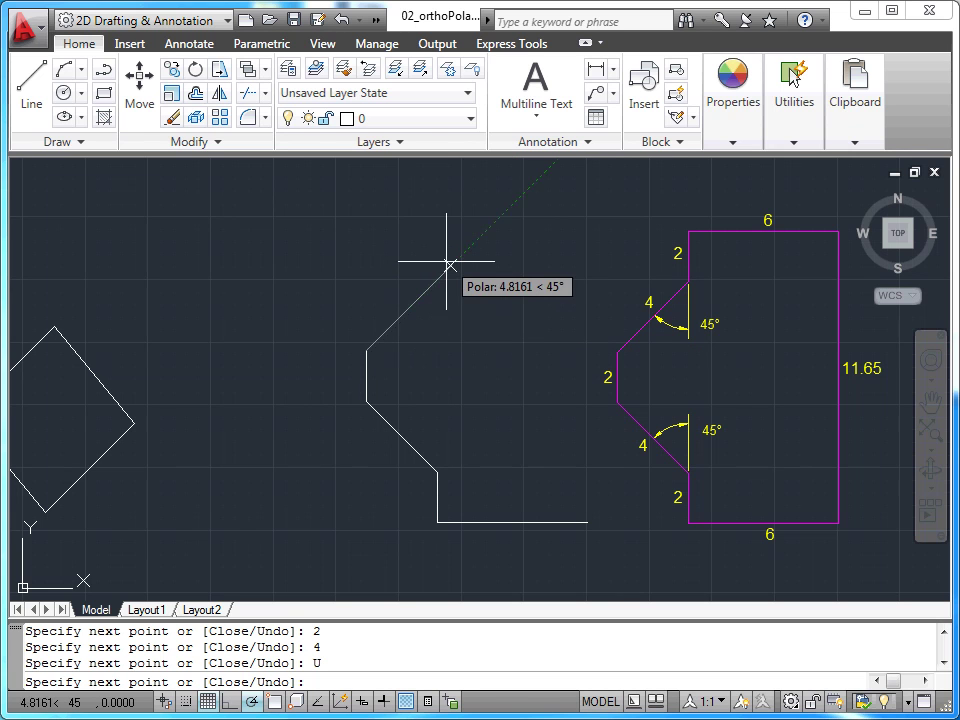
type("4")
key("Return")
Add a 2-unit vertical edge and 6-unit top edge, then close the outline
type("2")
key("Return")
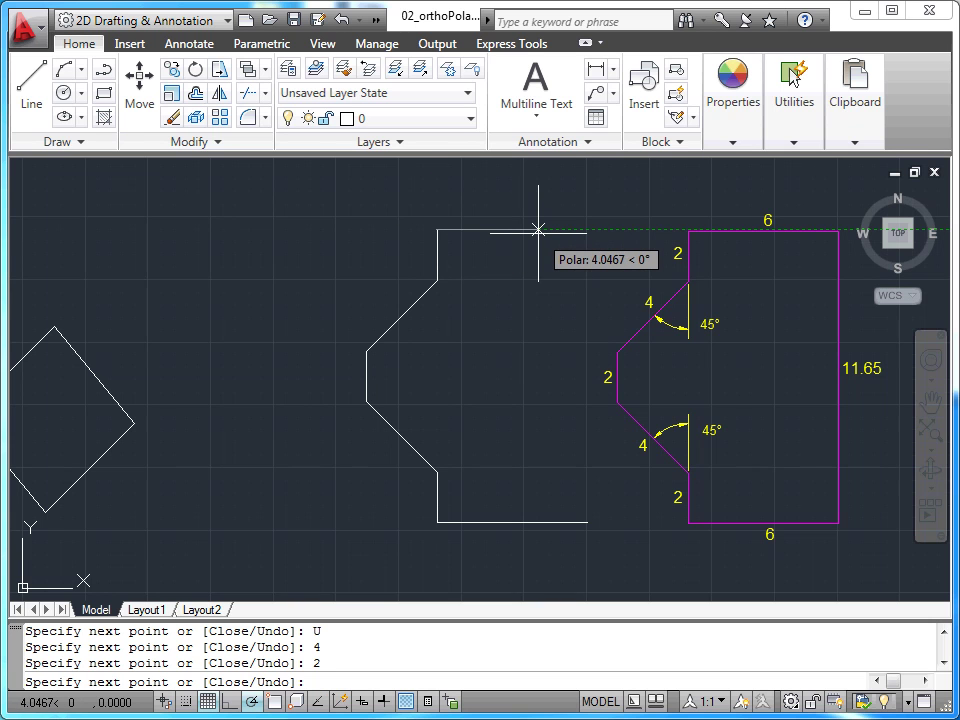
type("6")
key("Return")
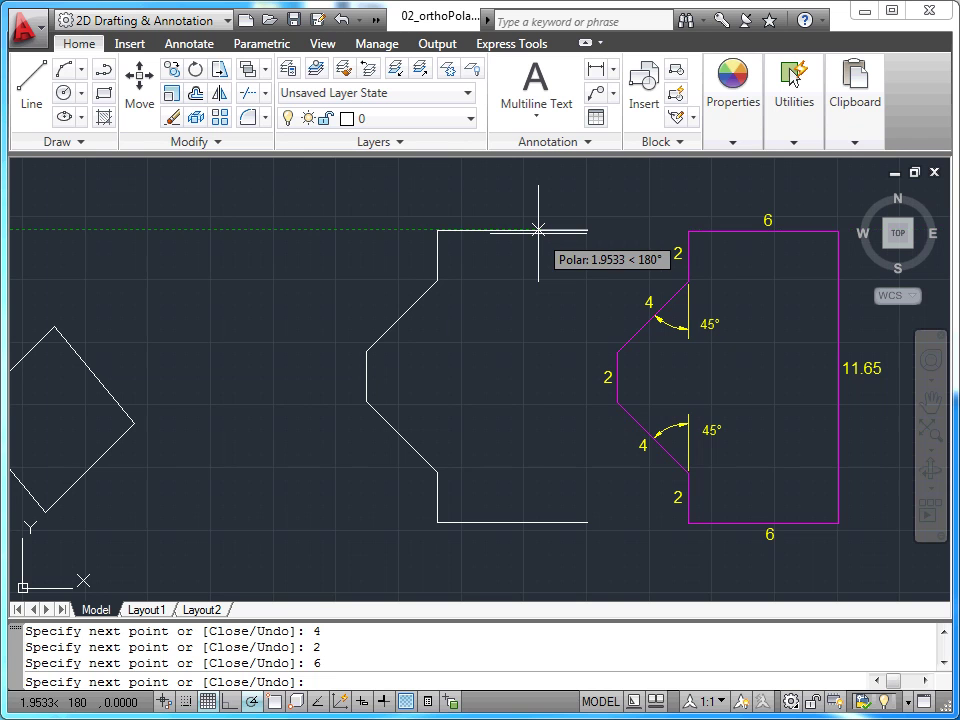
right_click(538, 230)
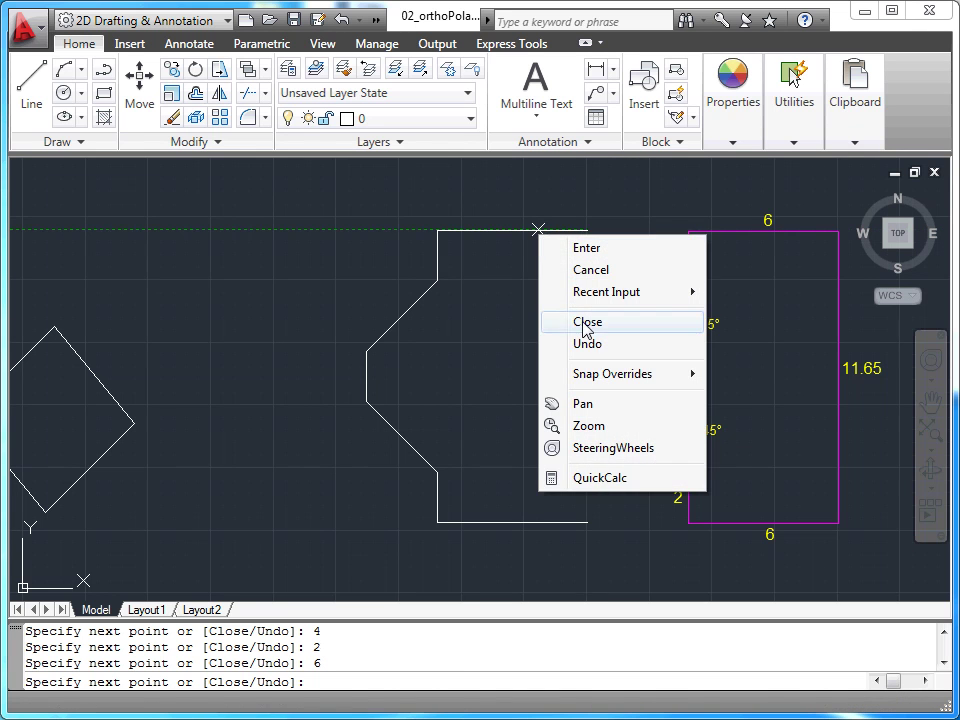
left_click(582, 320)
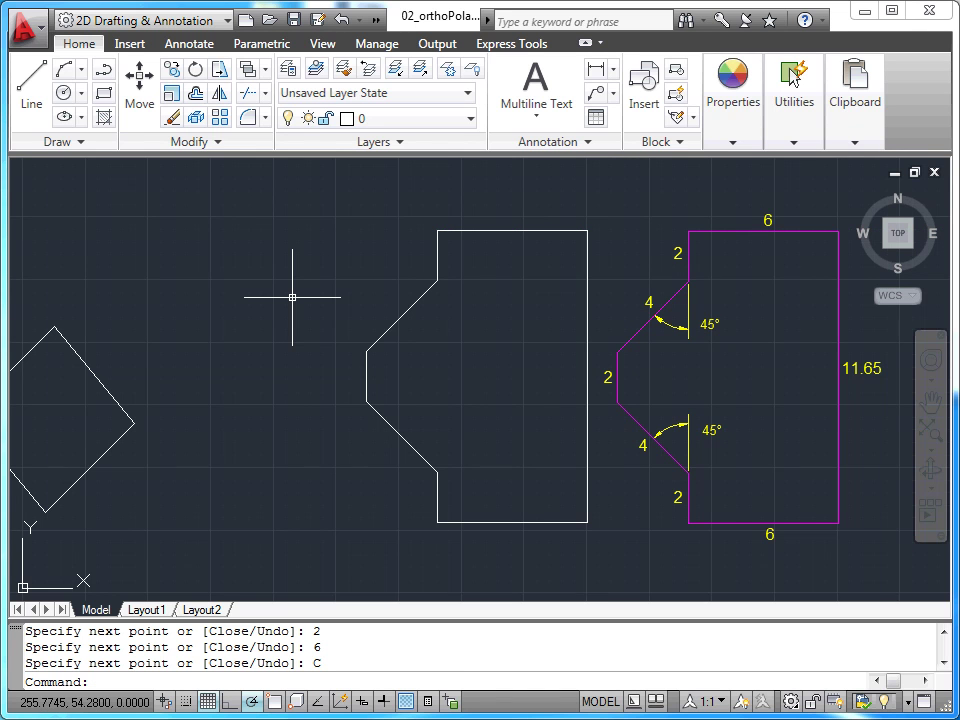